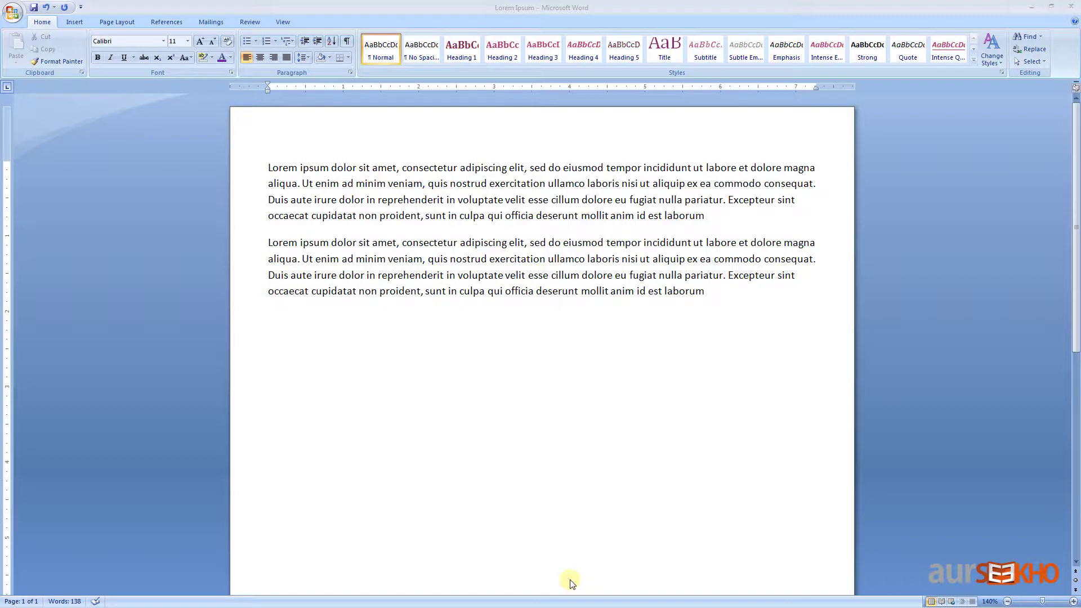
- Select both Lorem ipsum paragraphs and try double, then 2.5 line spacing, before restoring 1.15
left_click(570, 583)
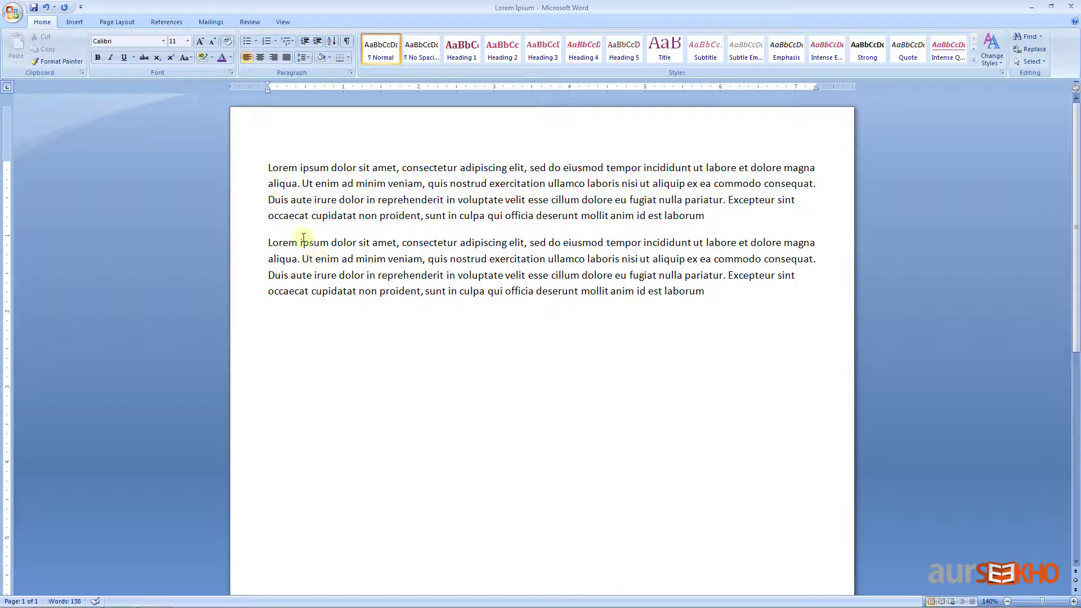
left_click(266, 165)
left_click_drag(292, 168, 717, 300)
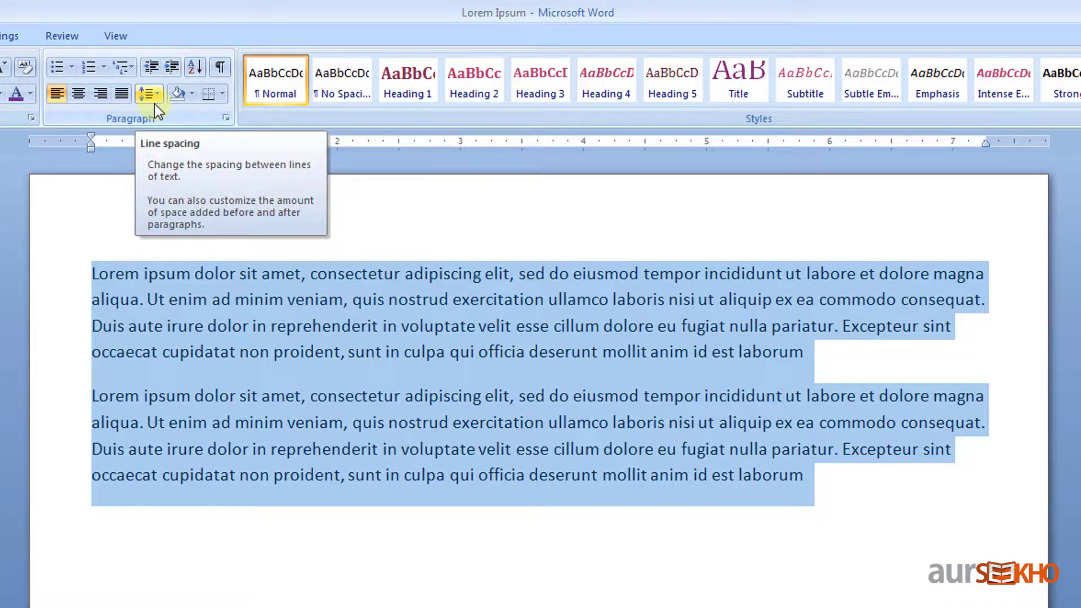
left_click(156, 103)
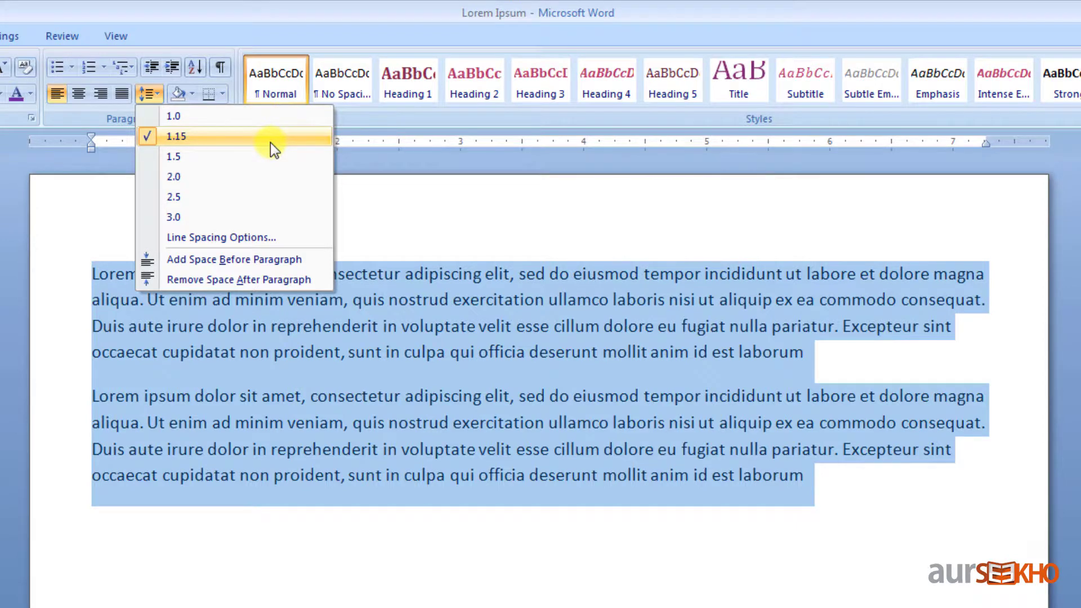
left_click(273, 179)
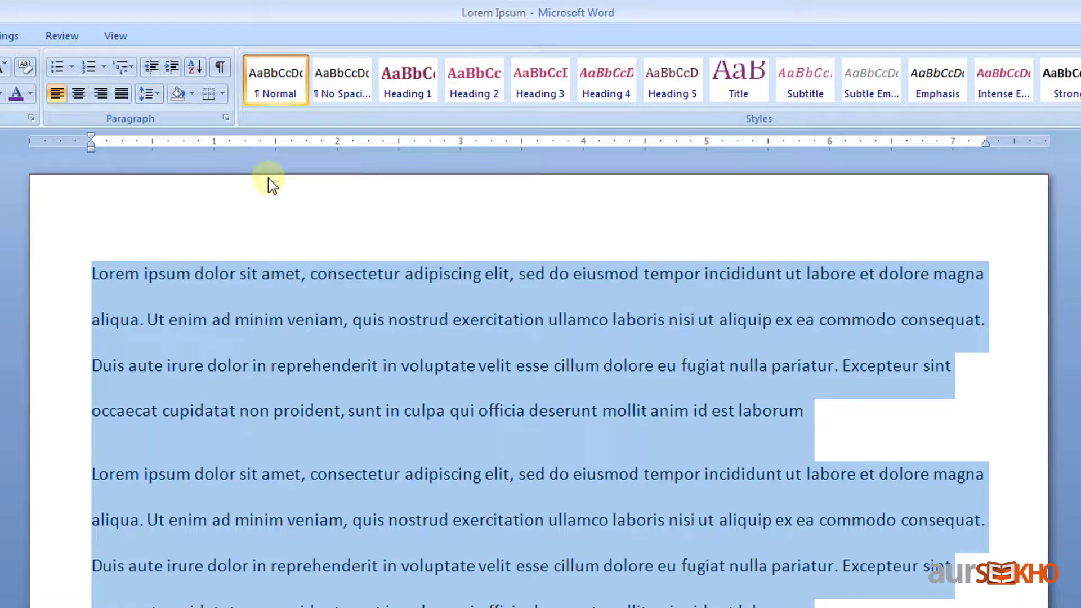
left_click(155, 95)
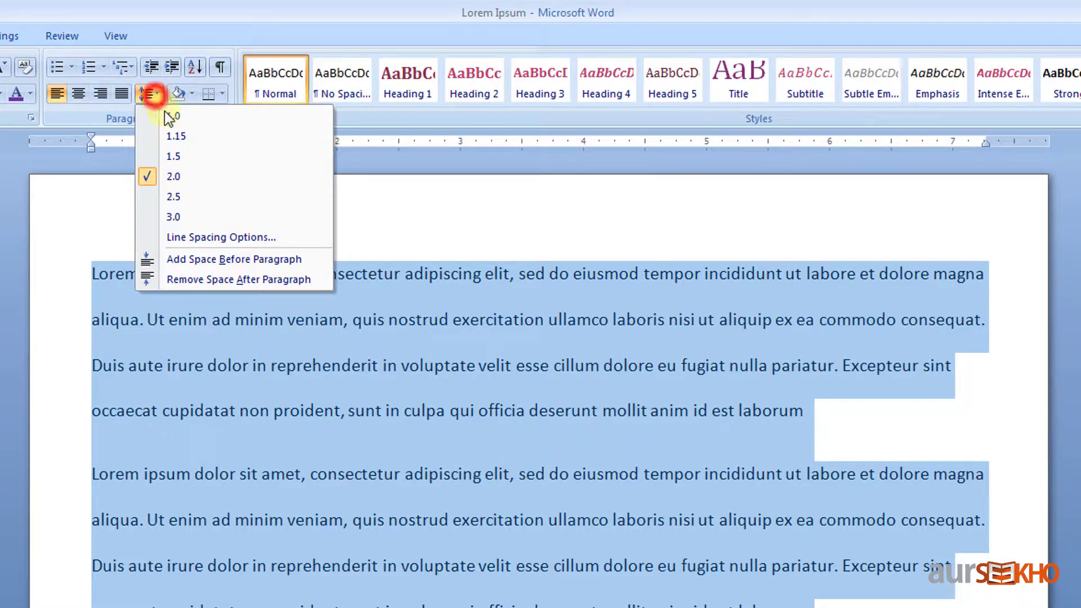
left_click(250, 198)
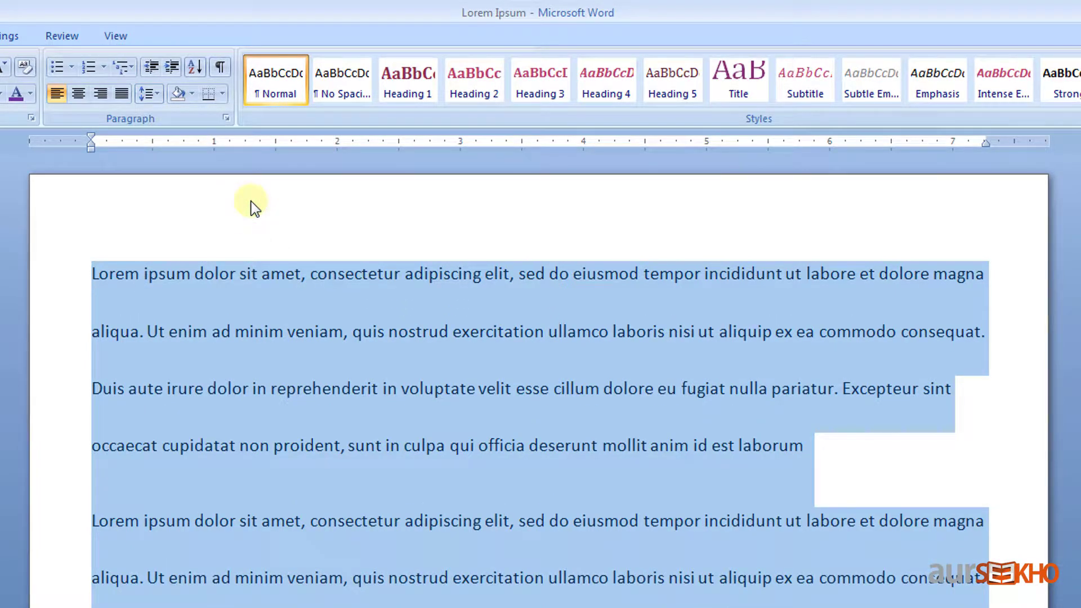
left_click(153, 94)
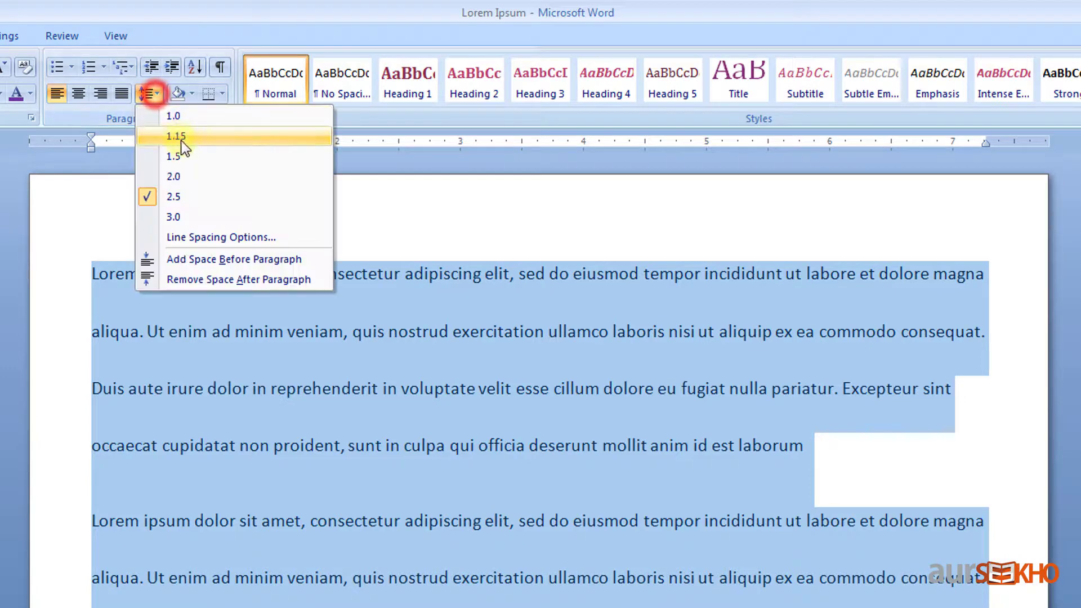
left_click(244, 136)
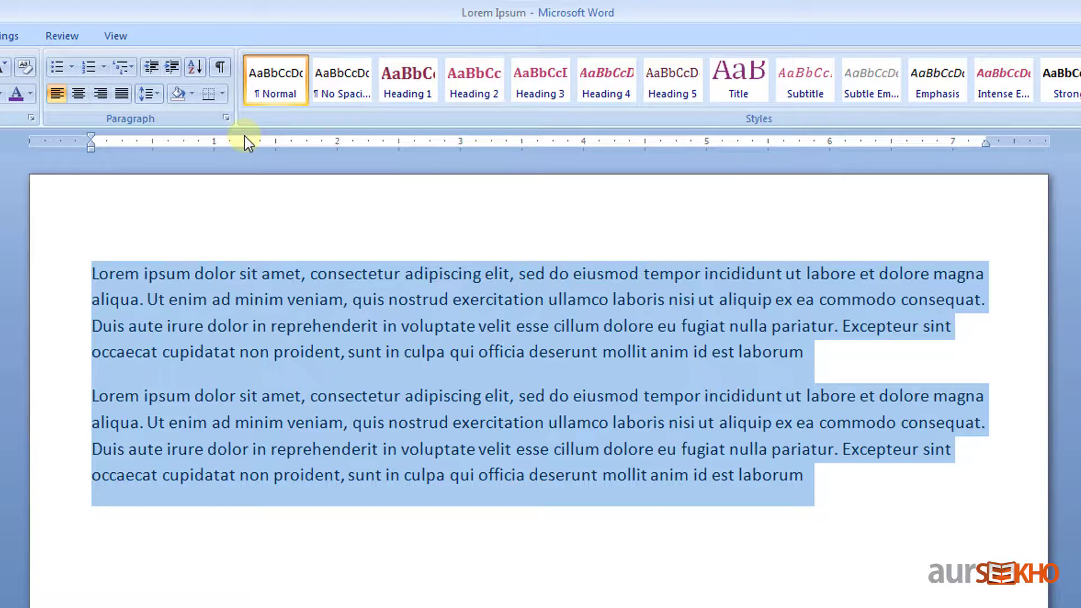
- Add space before the selected paragraphs, then remove it again
left_click(159, 98)
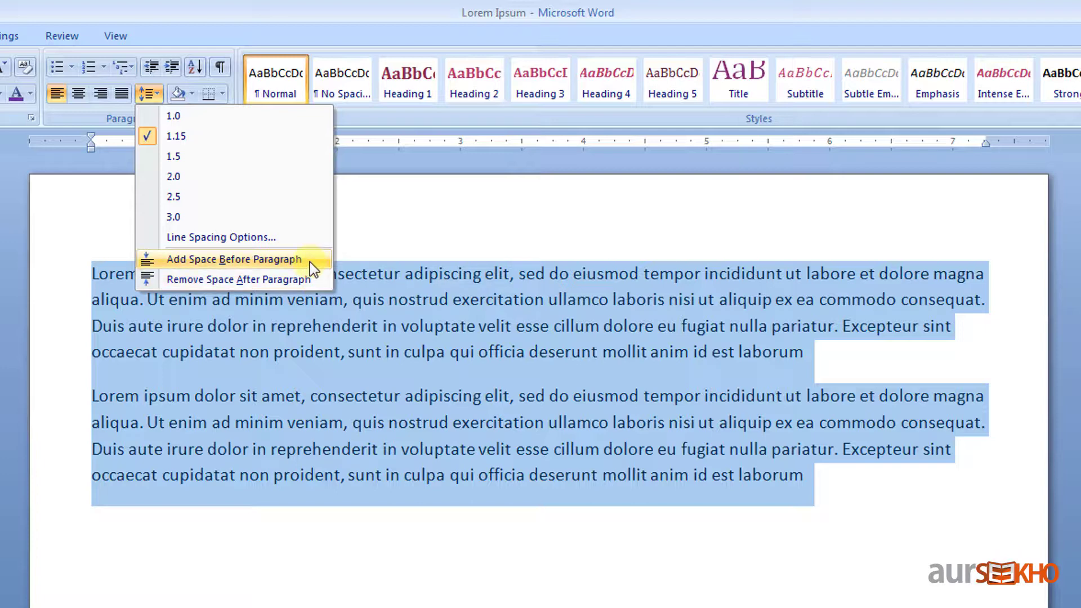
left_click(310, 260)
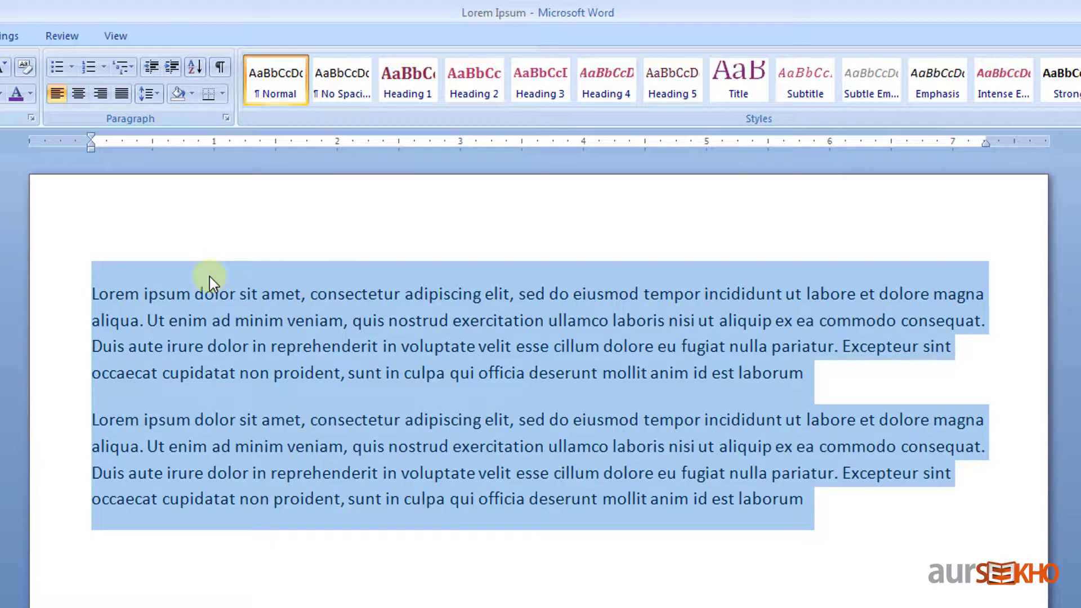
left_click(151, 95)
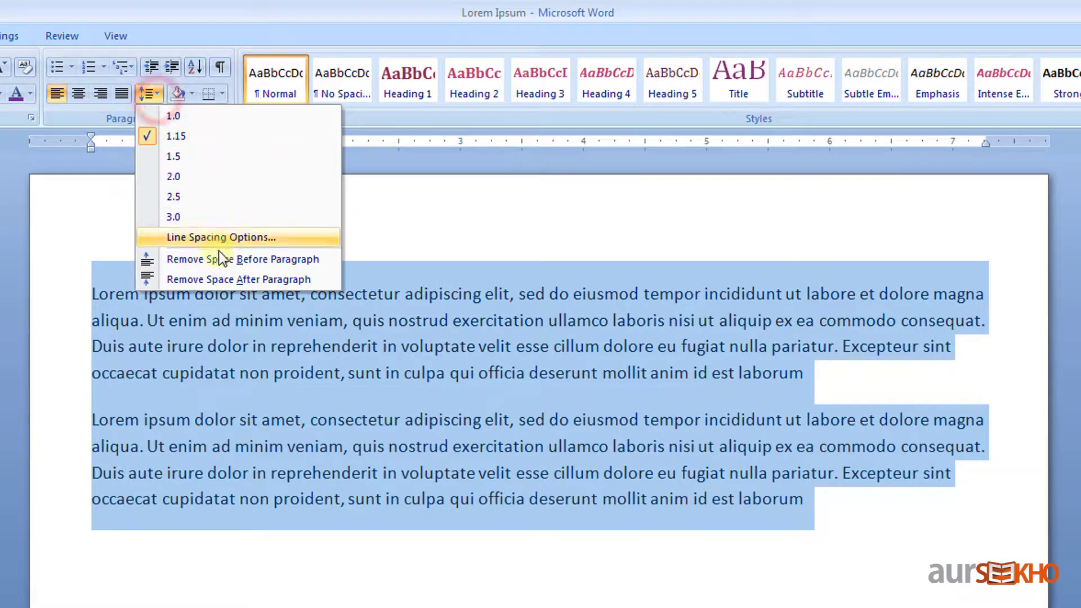
left_click(334, 262)
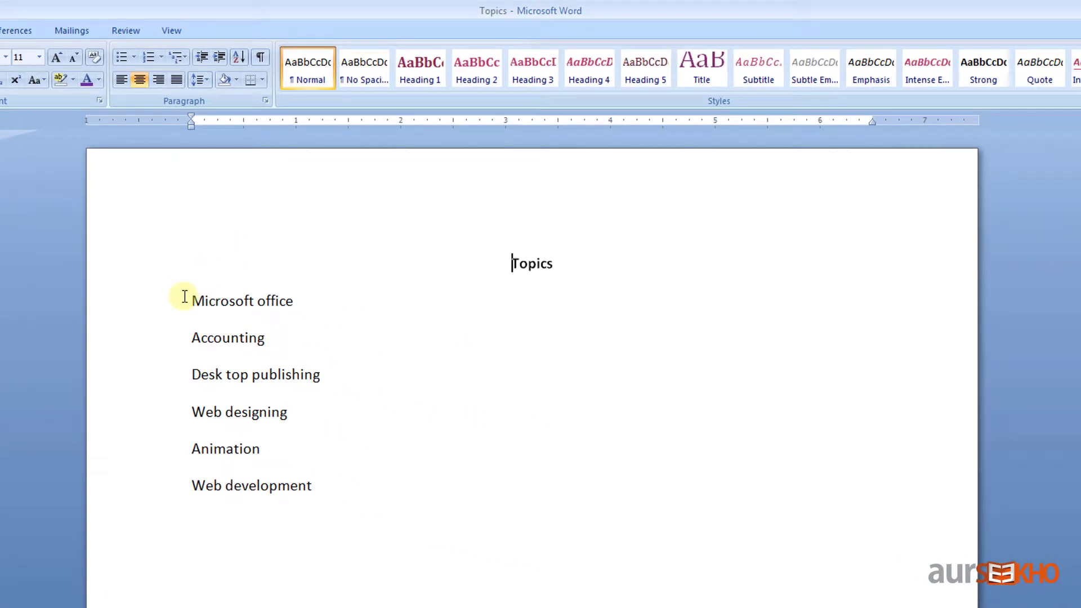
- Select the six topic items and apply the check-mark bullet from the Bullet Library
left_click(188, 297)
mouse_move(188, 298)
left_mouse_down()
mouse_move(347, 469)
mouse_move(345, 480)
left_mouse_up()
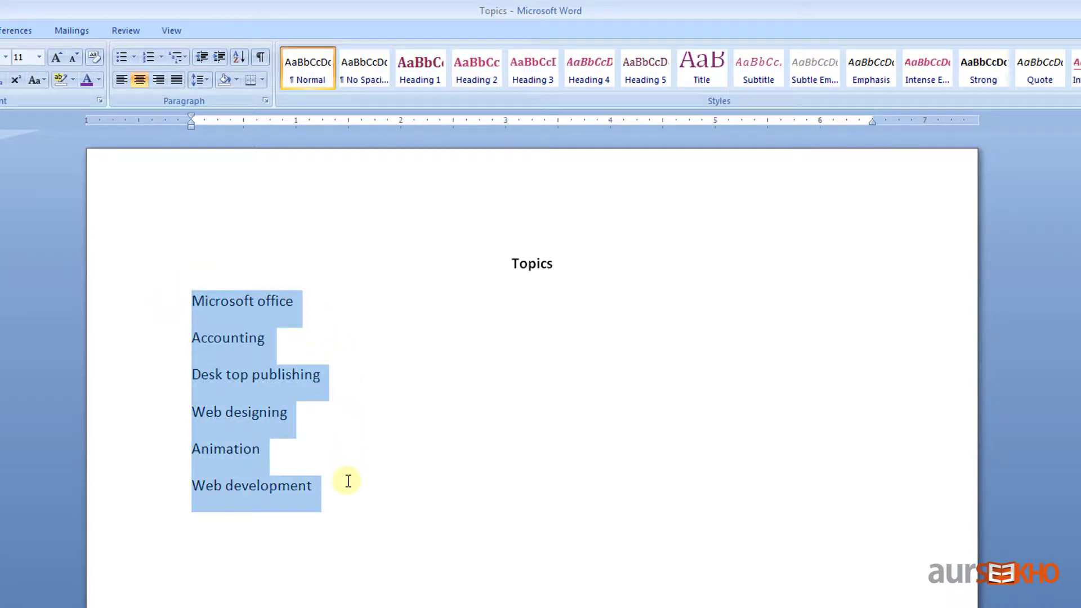
left_click(134, 59)
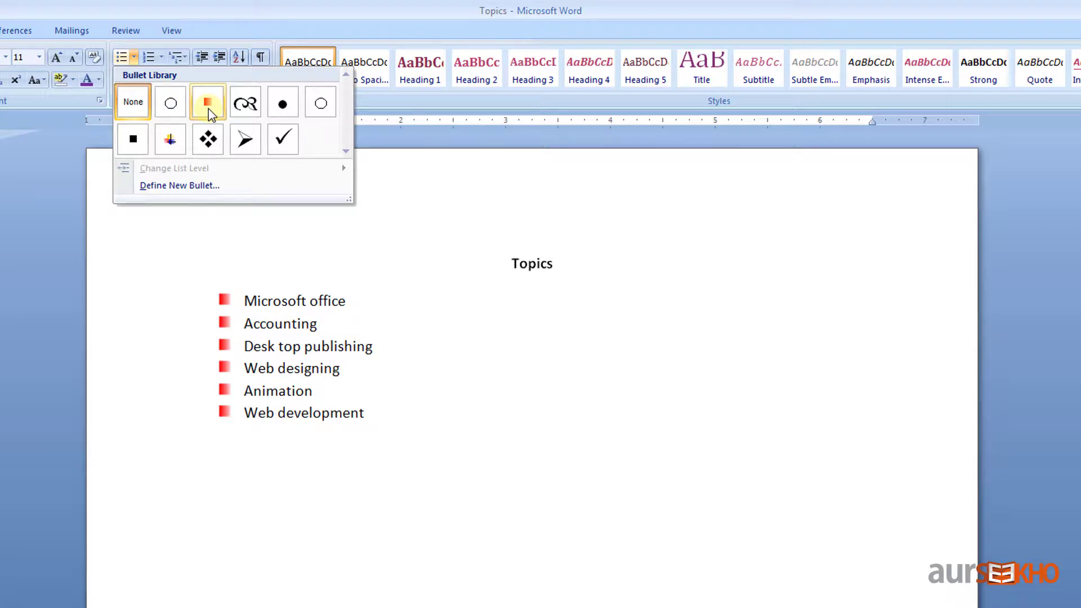
left_click(289, 150)
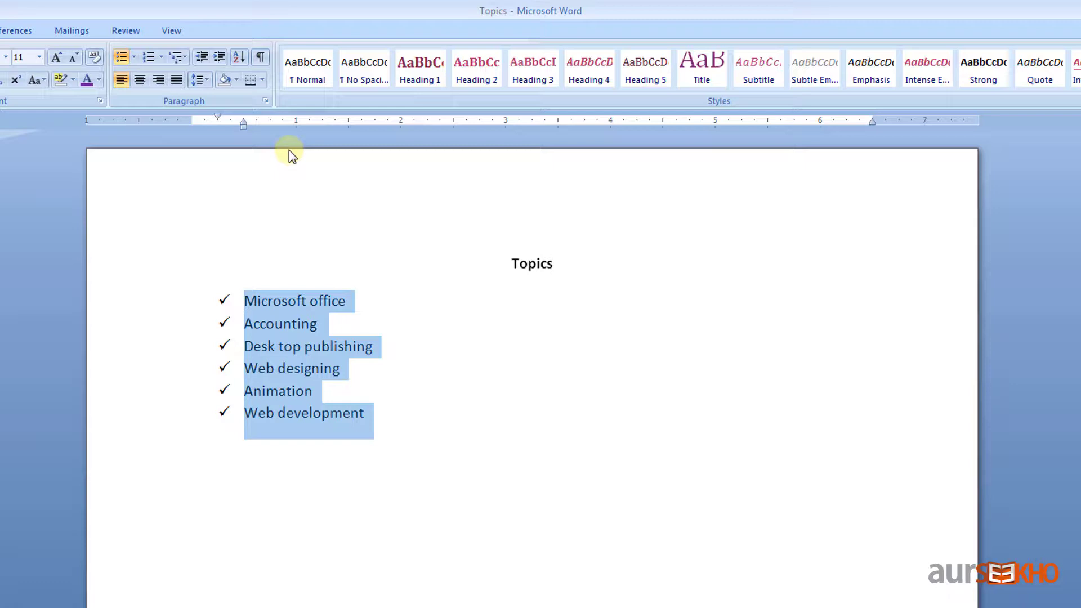
- Define a new bullet using the Wingdings pointing-hand symbol for the six topic lines
left_click(135, 58)
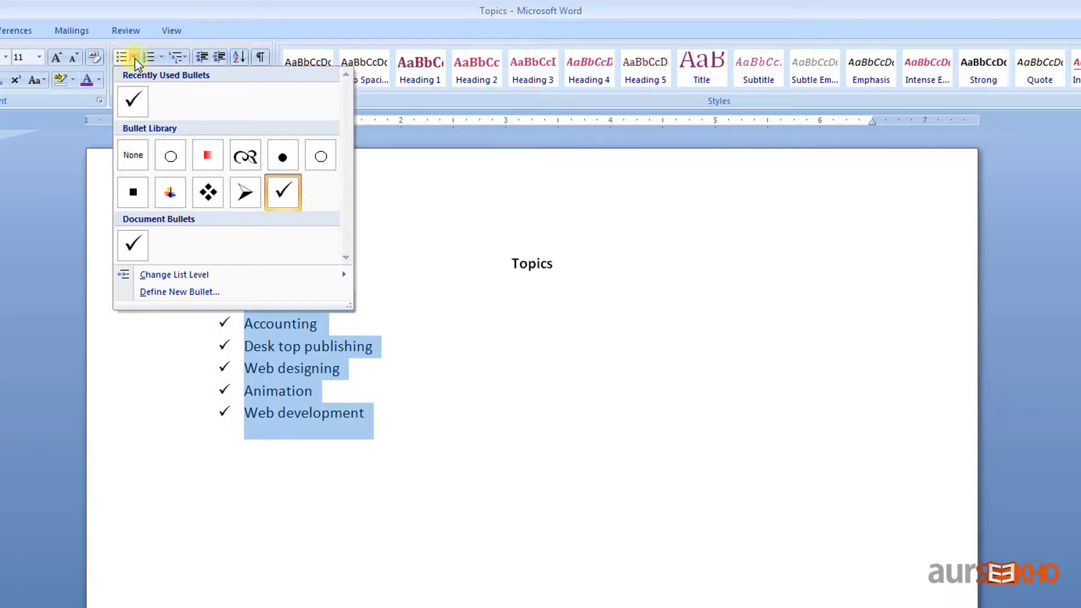
left_click(303, 294)
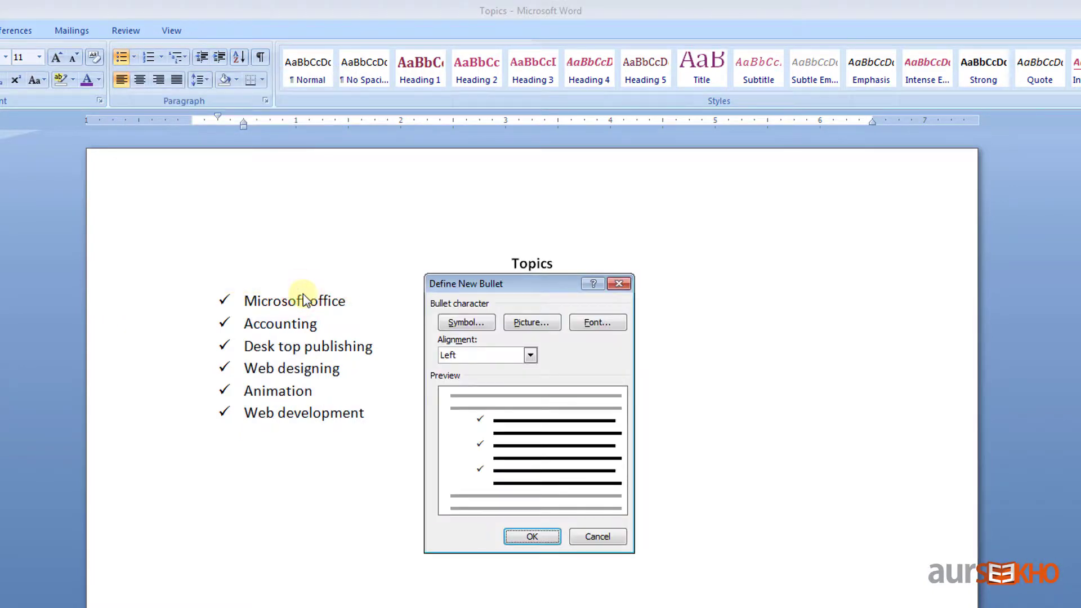
left_click(488, 326)
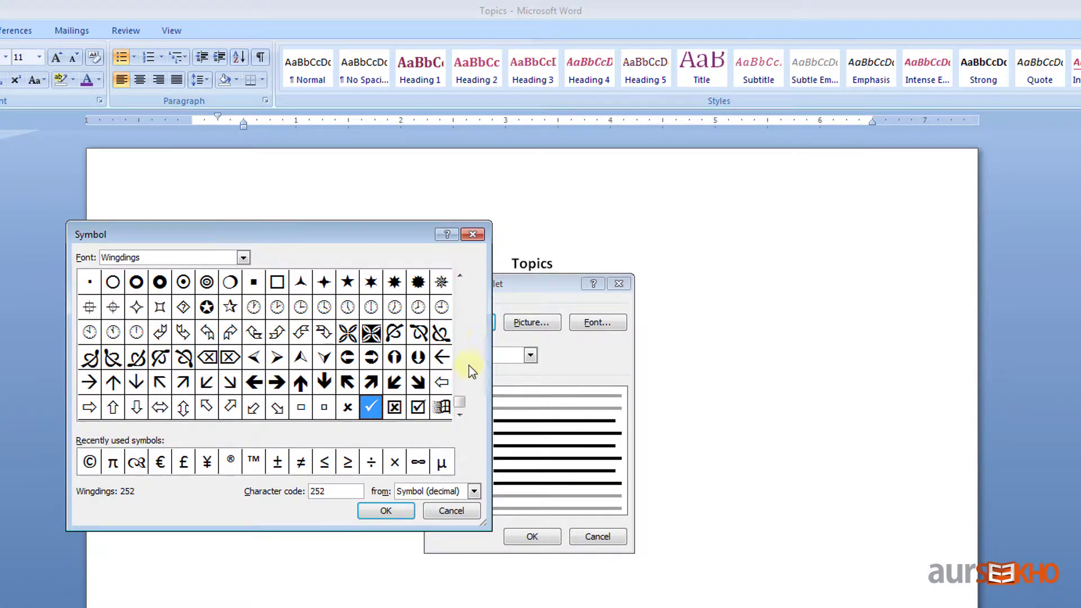
left_click(459, 276)
left_click(459, 275)
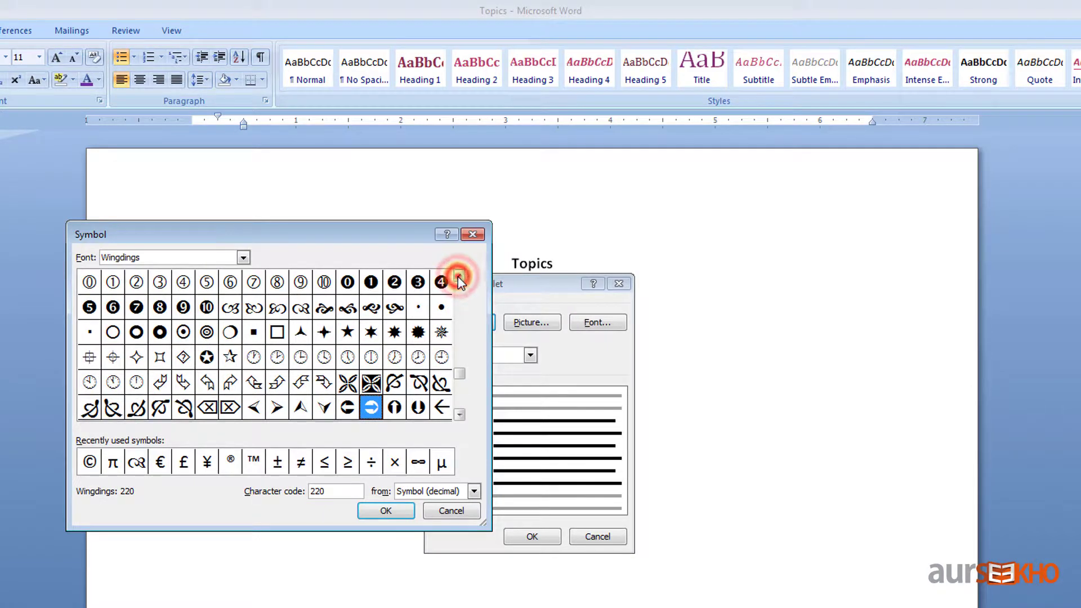
left_click(458, 276)
left_click(458, 276)
left_click(457, 276)
left_click(457, 276)
left_click(457, 275)
left_click(458, 276)
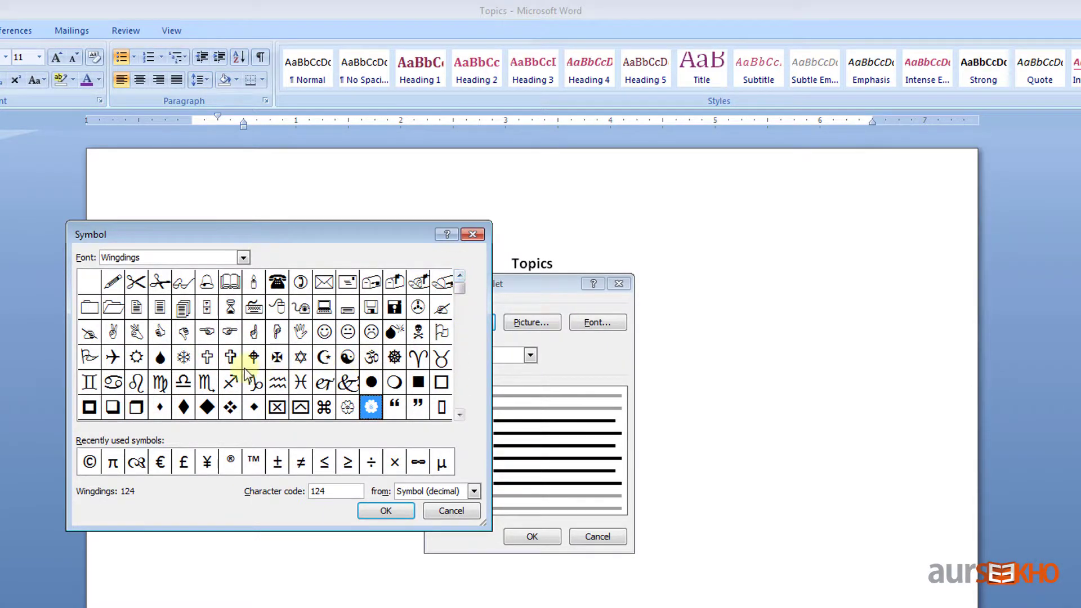
left_click(235, 337)
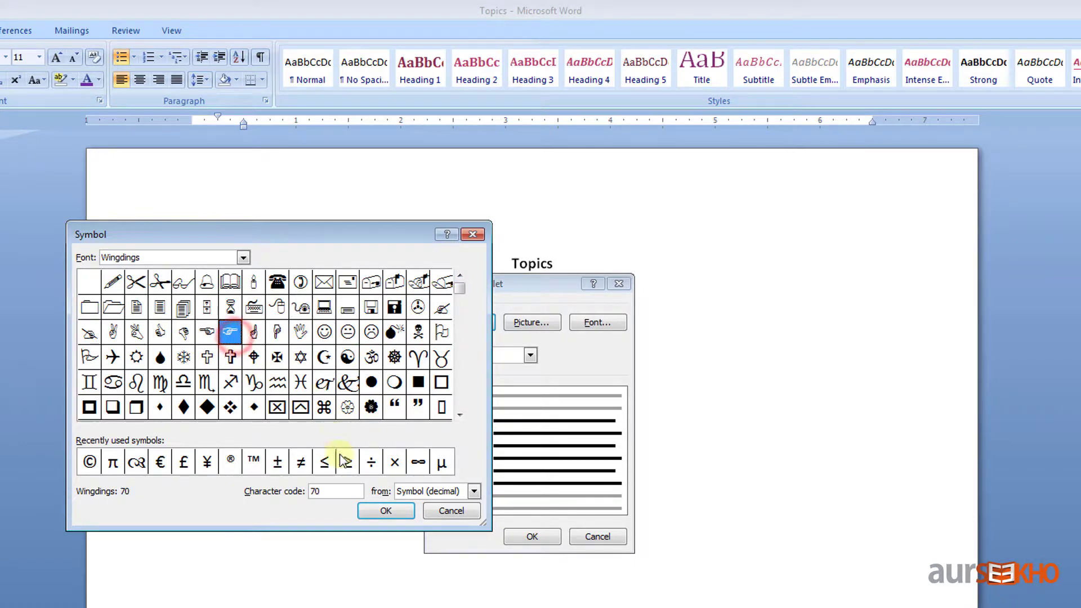
left_click(408, 514)
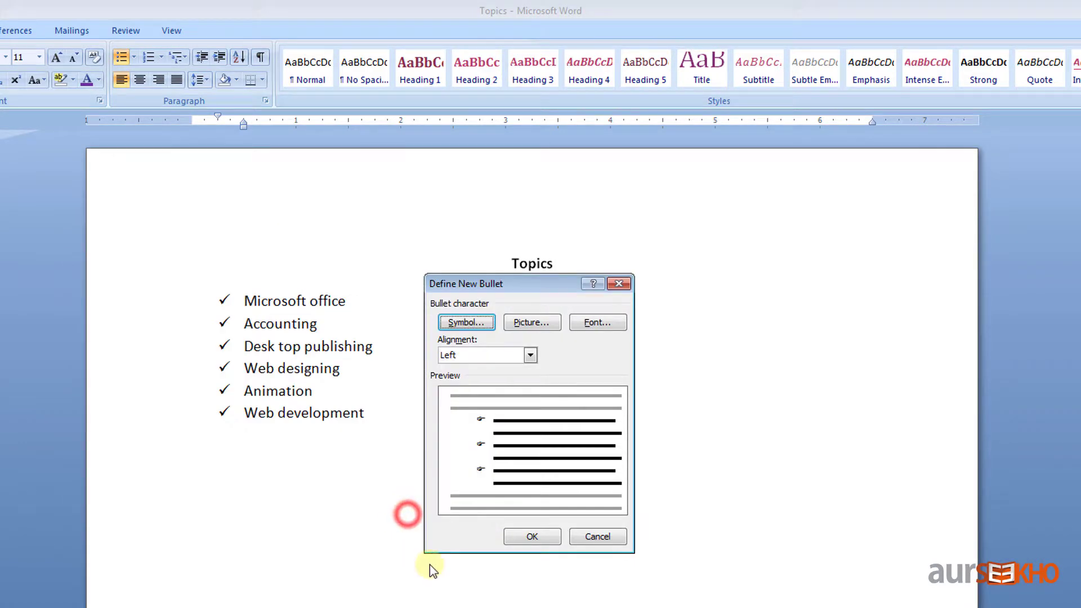
left_click(556, 539)
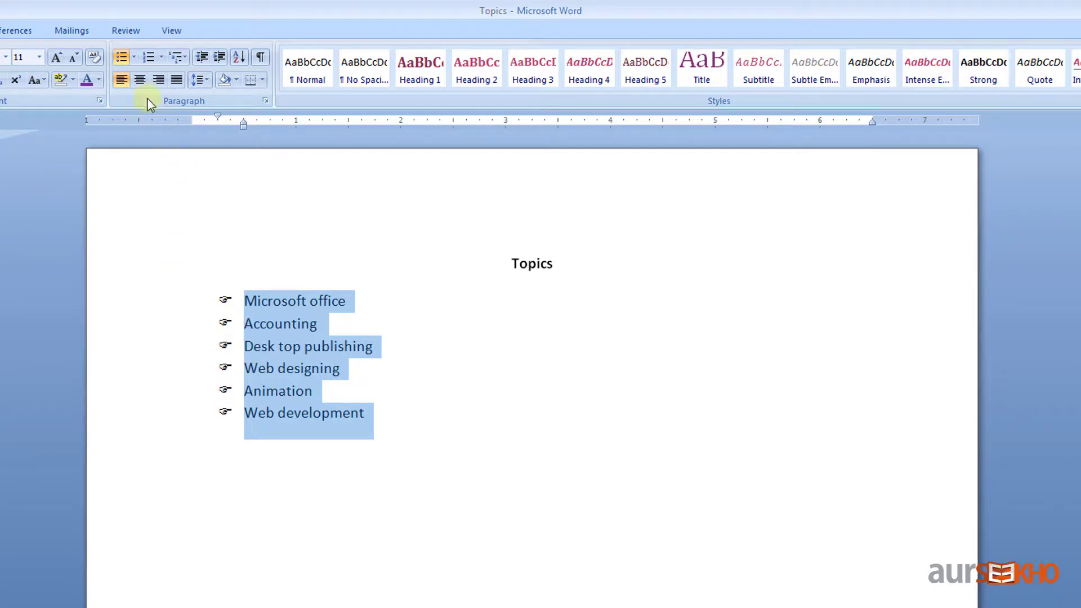
- Define a new bullet with its font colour set to Red, keeping the pointing-hand symbol
left_click(134, 59)
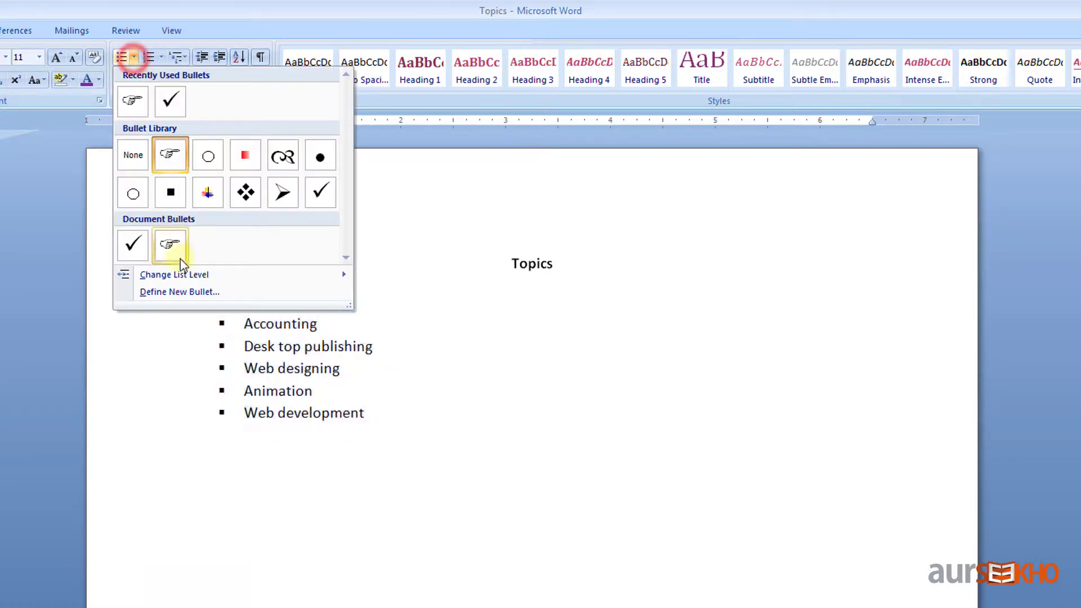
left_click(249, 294)
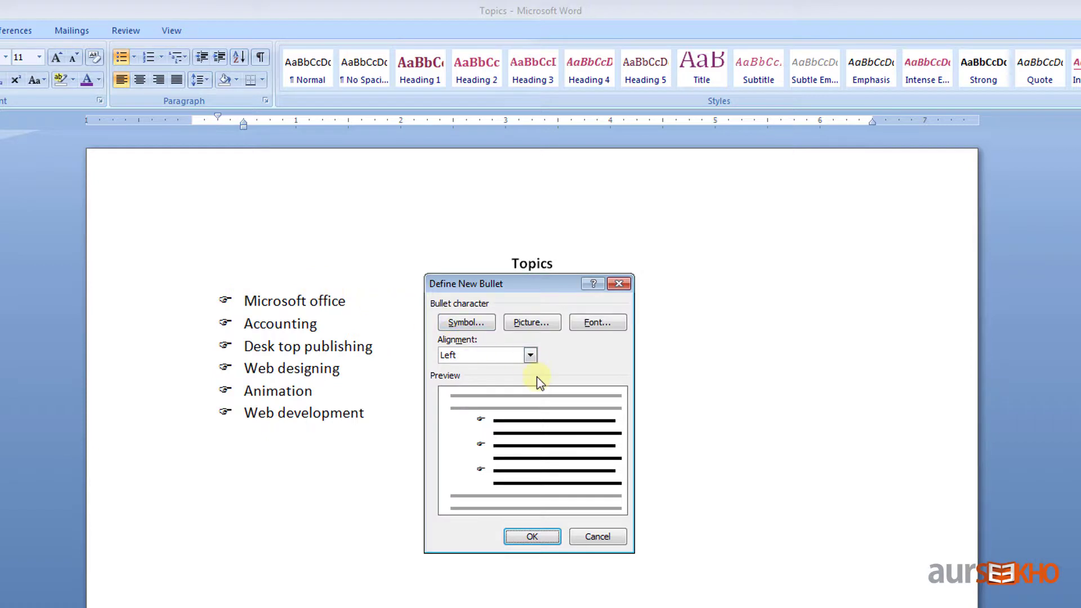
left_click(621, 325)
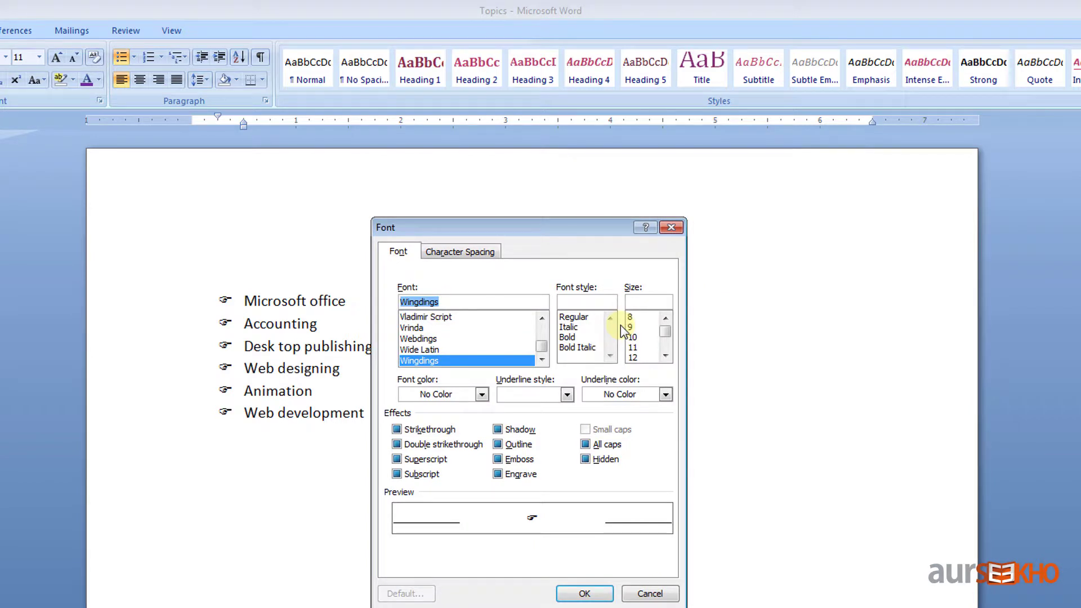
left_click(482, 394)
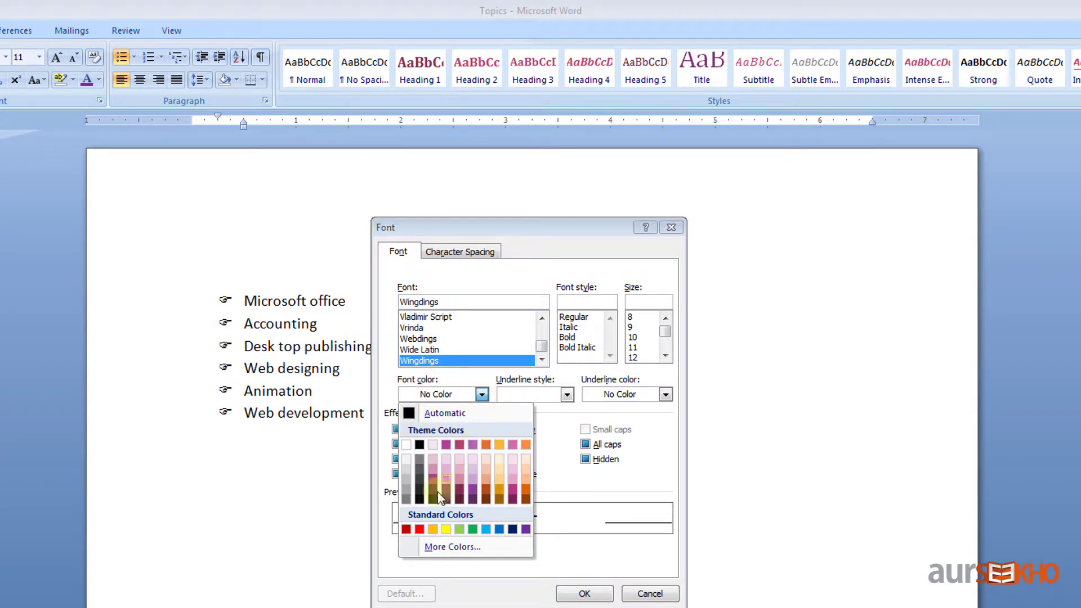
left_click(420, 530)
left_click(584, 593)
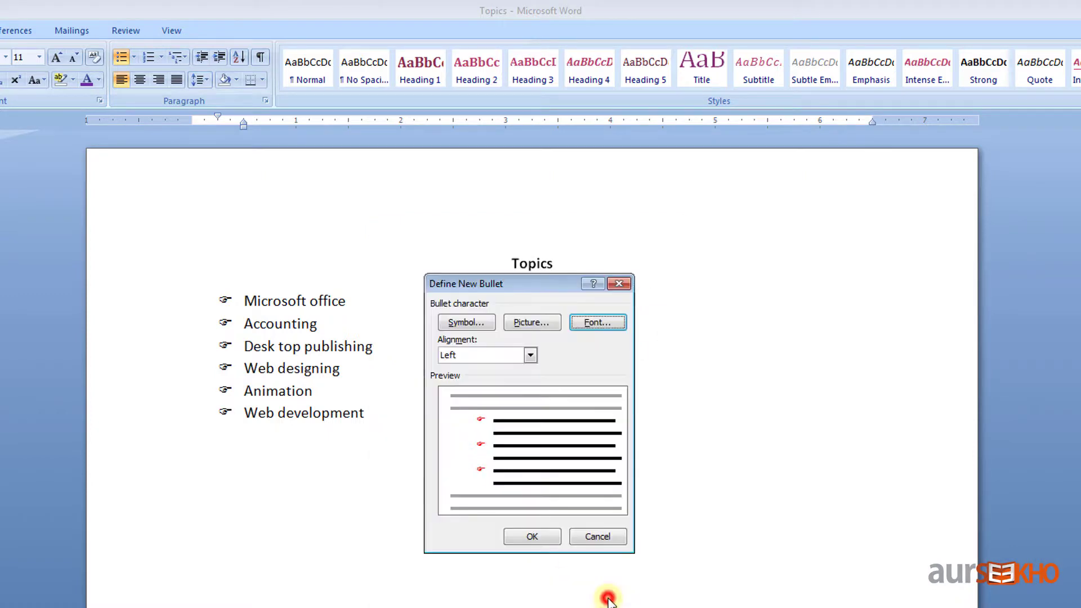
left_click(555, 540)
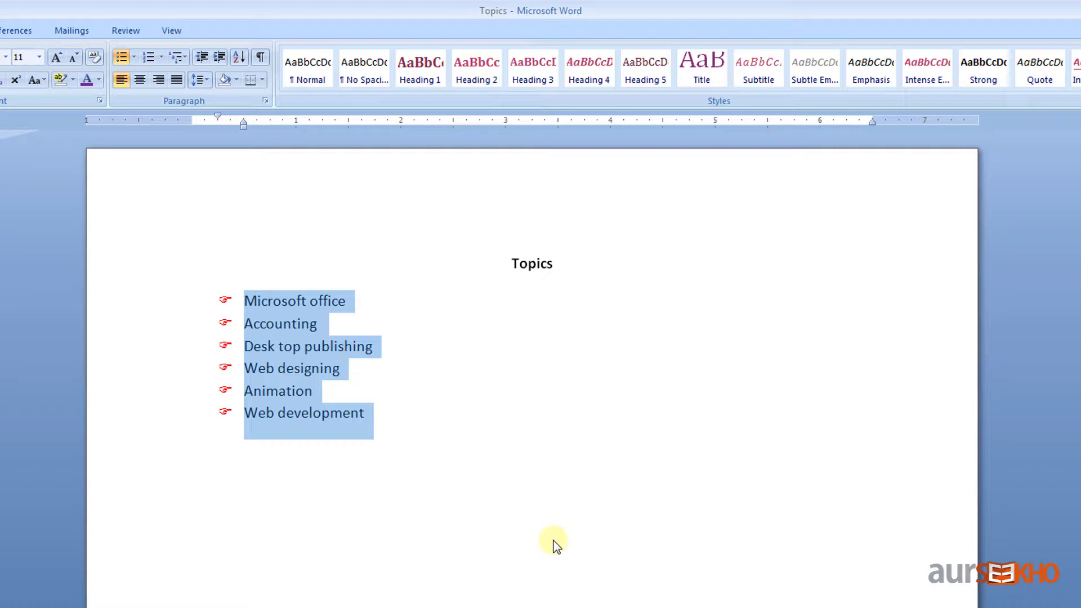
- Define a new picture bullet using the small multicoloured picture and apply it to the list
left_click(134, 60)
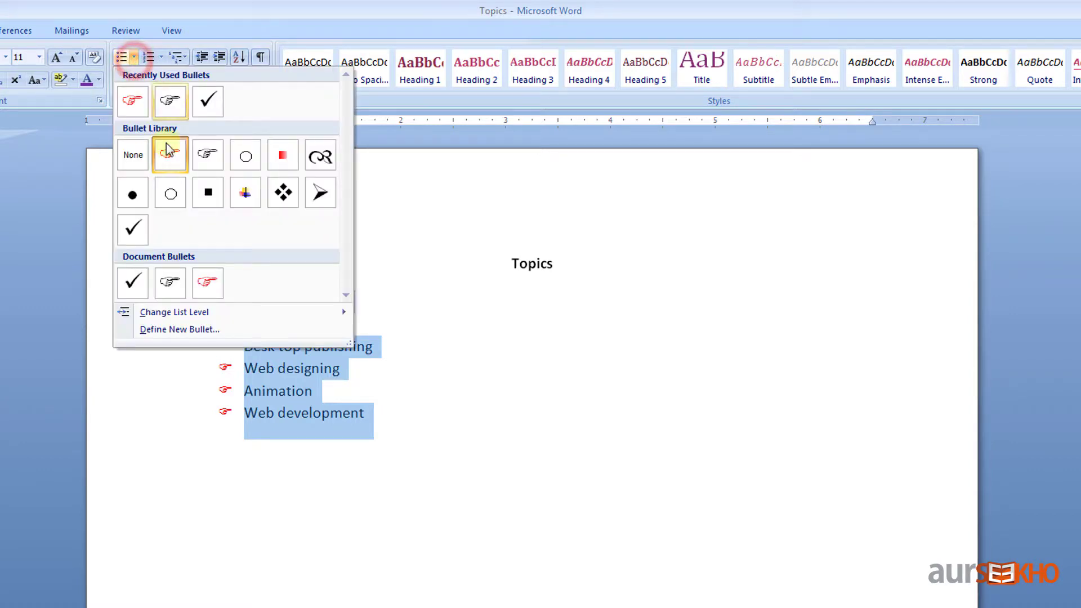
left_click(262, 334)
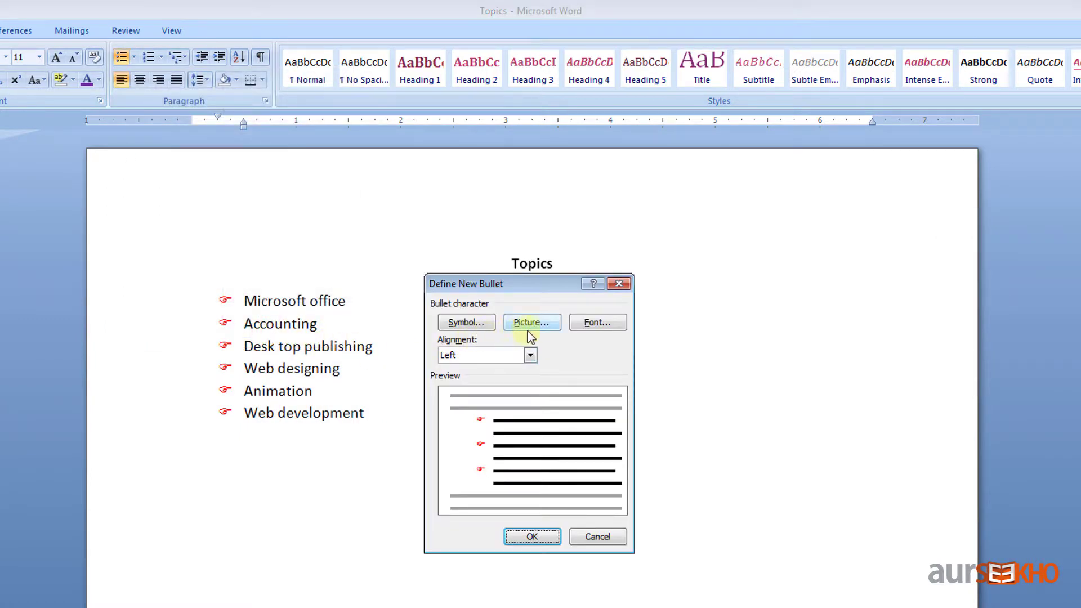
left_click(557, 331)
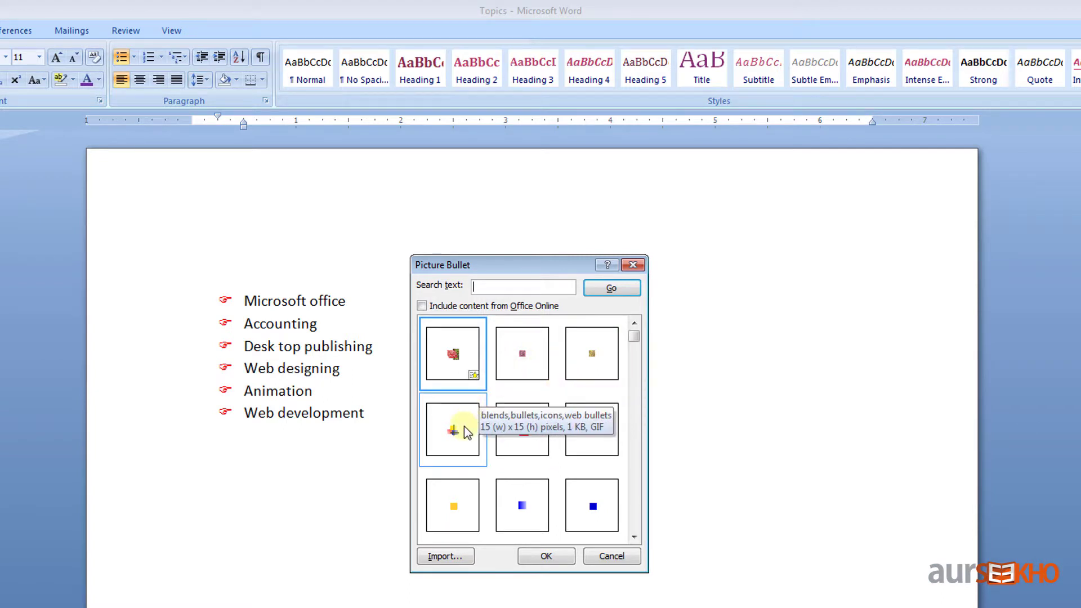
left_click(464, 426)
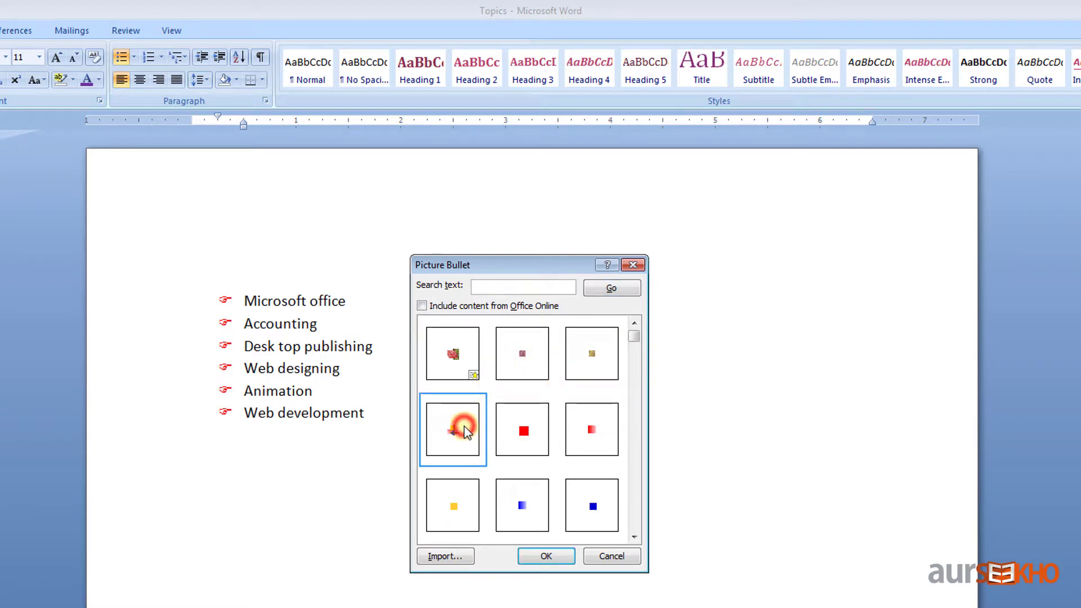
left_click(572, 562)
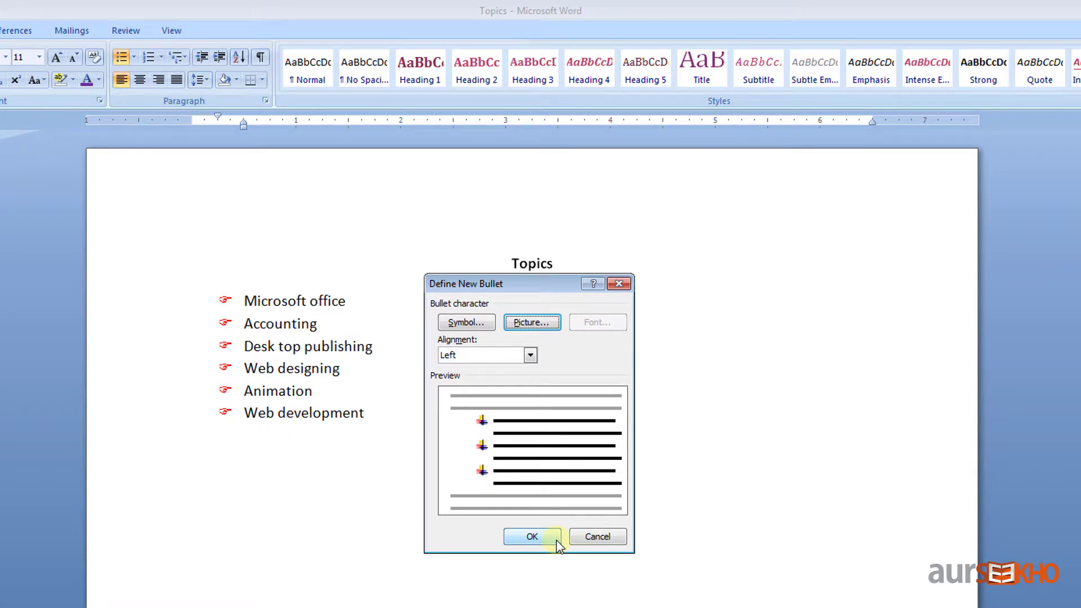
left_click(556, 540)
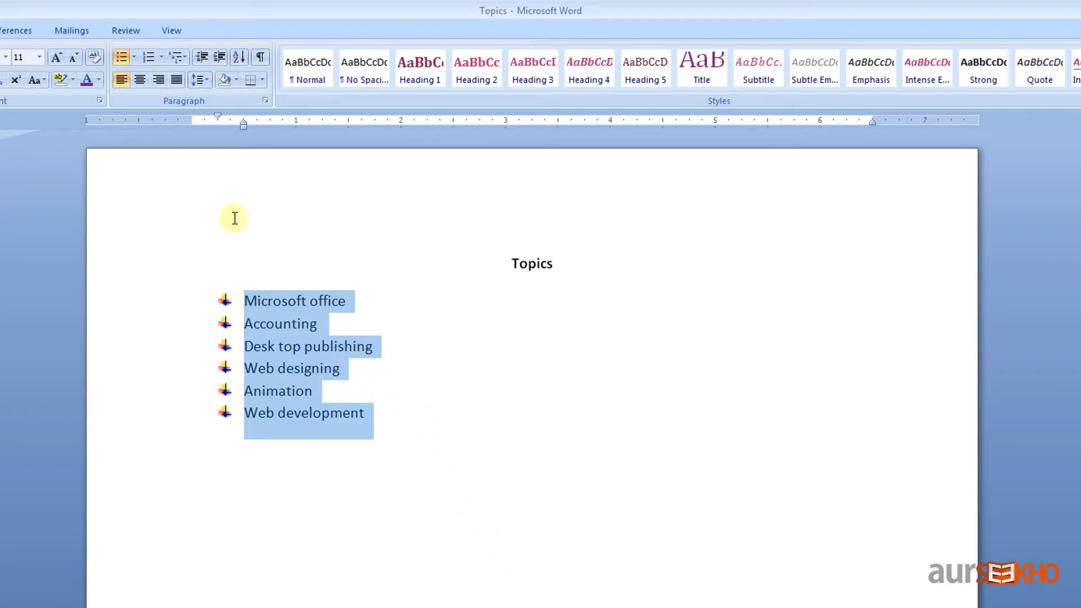
- Set the bullets to None and apply the A. B. C. lettered numbering format
left_click(134, 58)
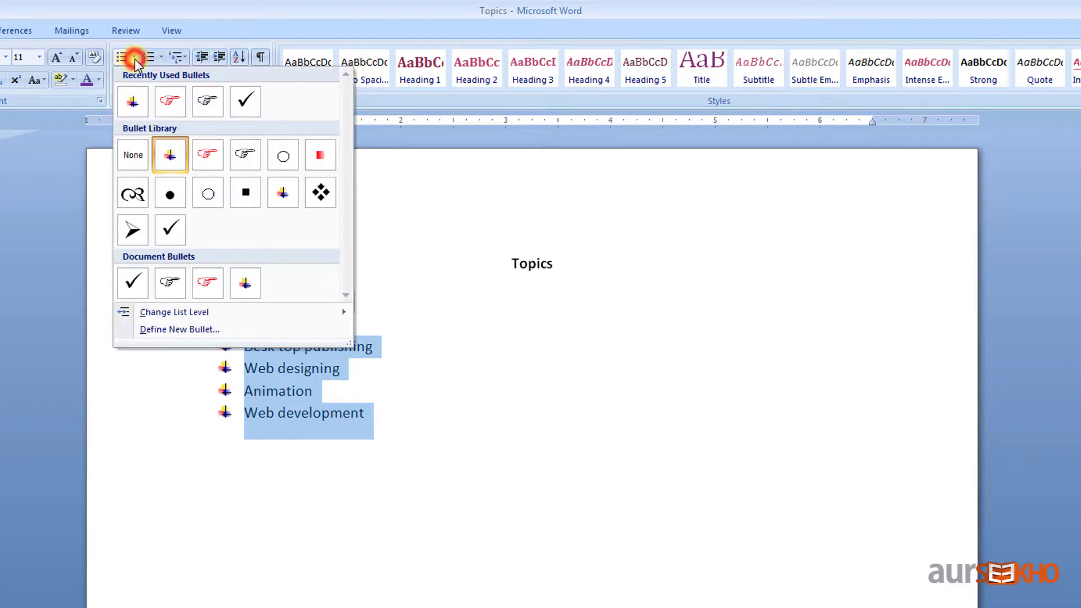
left_click(140, 156)
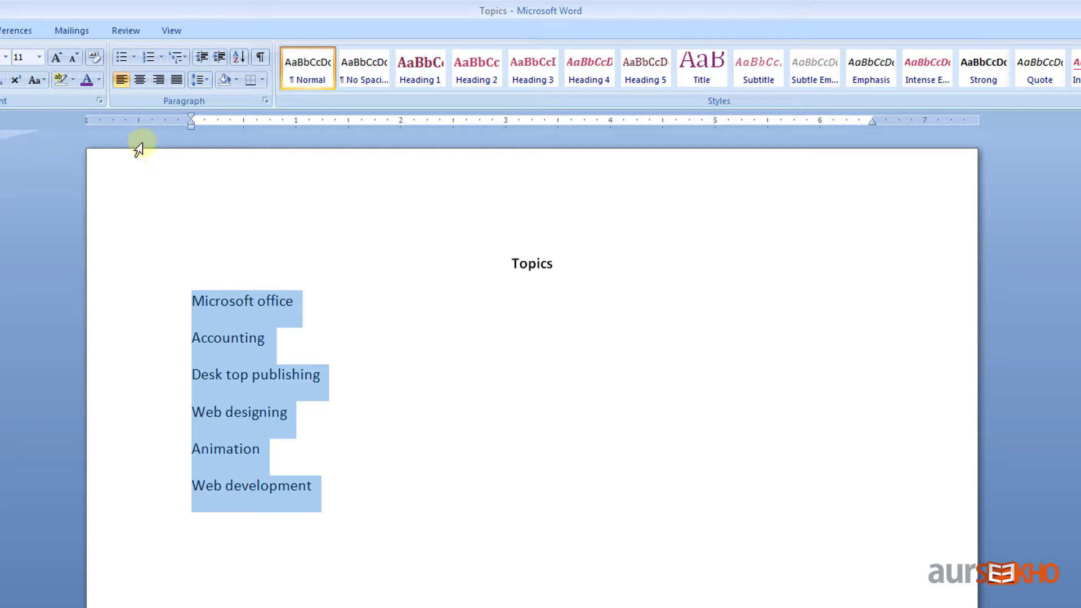
left_click(162, 57)
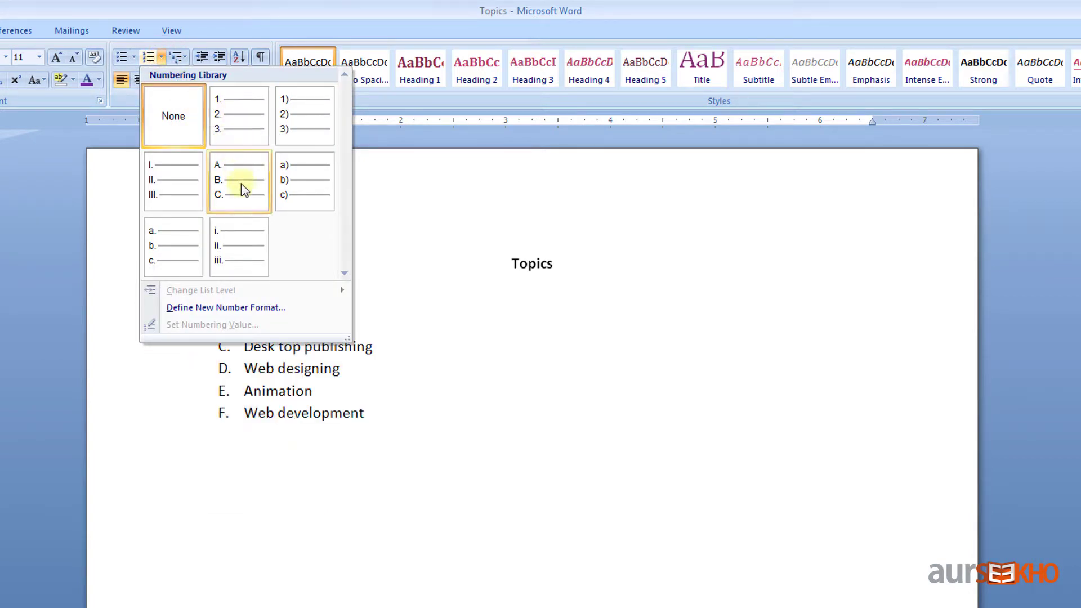
left_click(262, 207)
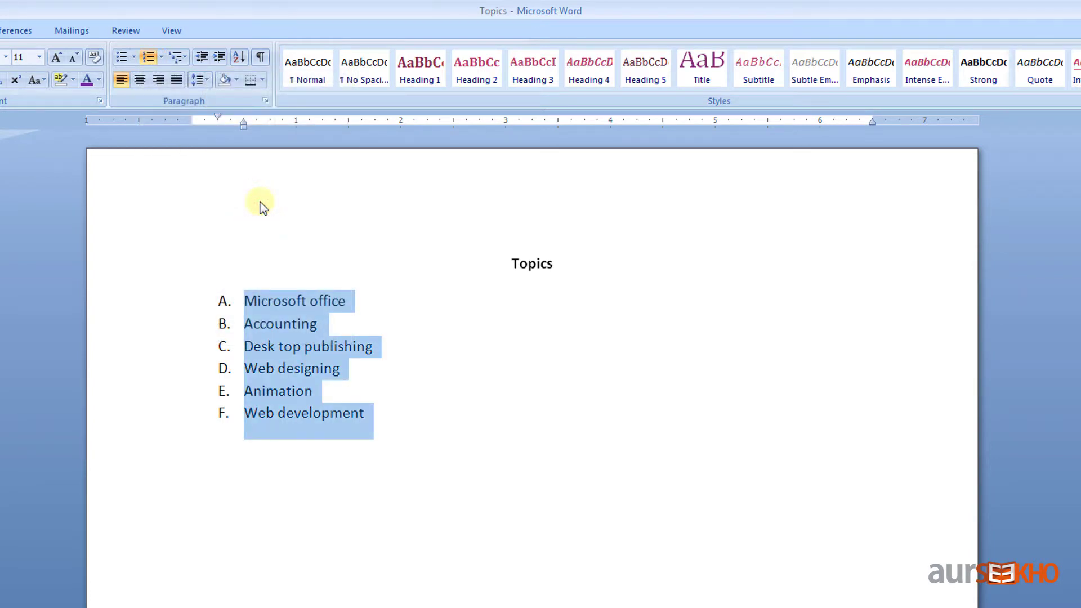
left_click(161, 58)
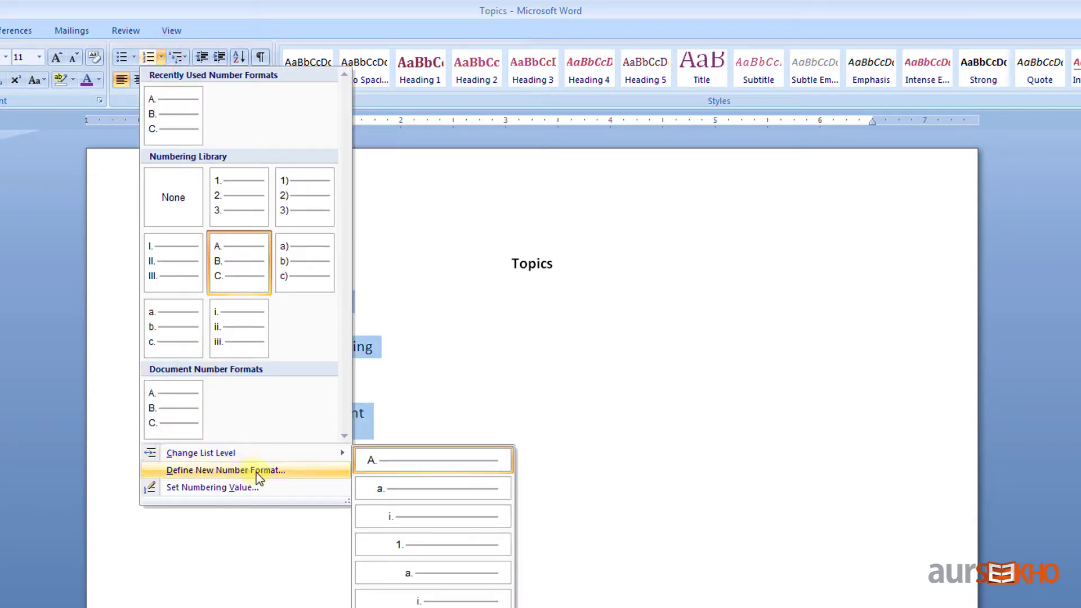
- Define a new number format with the I, II, III style and a purple font colour
left_click(323, 472)
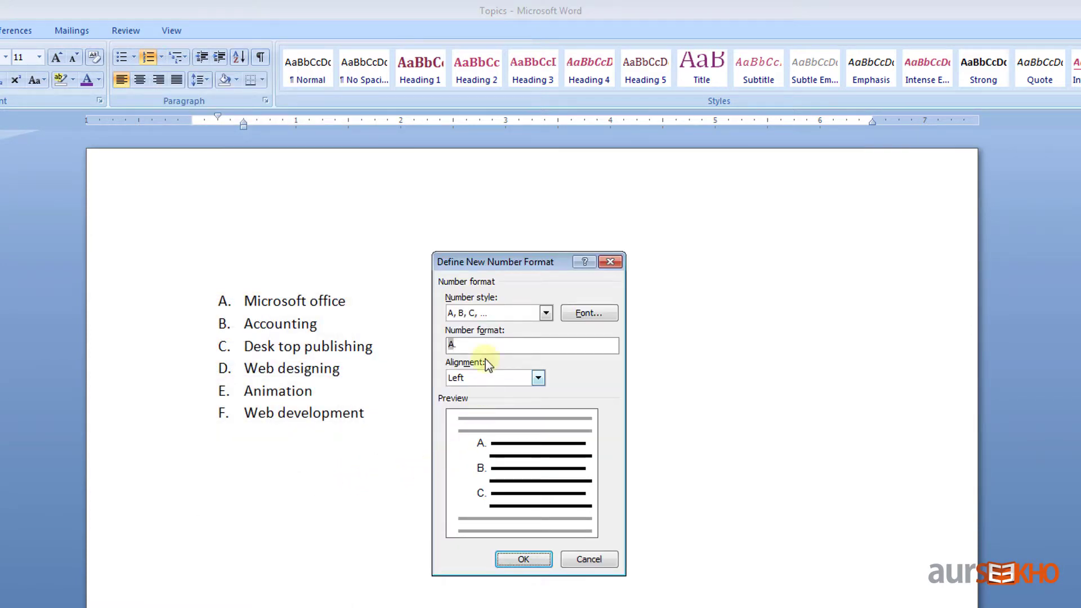
left_click(546, 314)
mouse_move(548, 340)
left_mouse_down()
mouse_move(550, 359)
mouse_move(549, 338)
left_mouse_up()
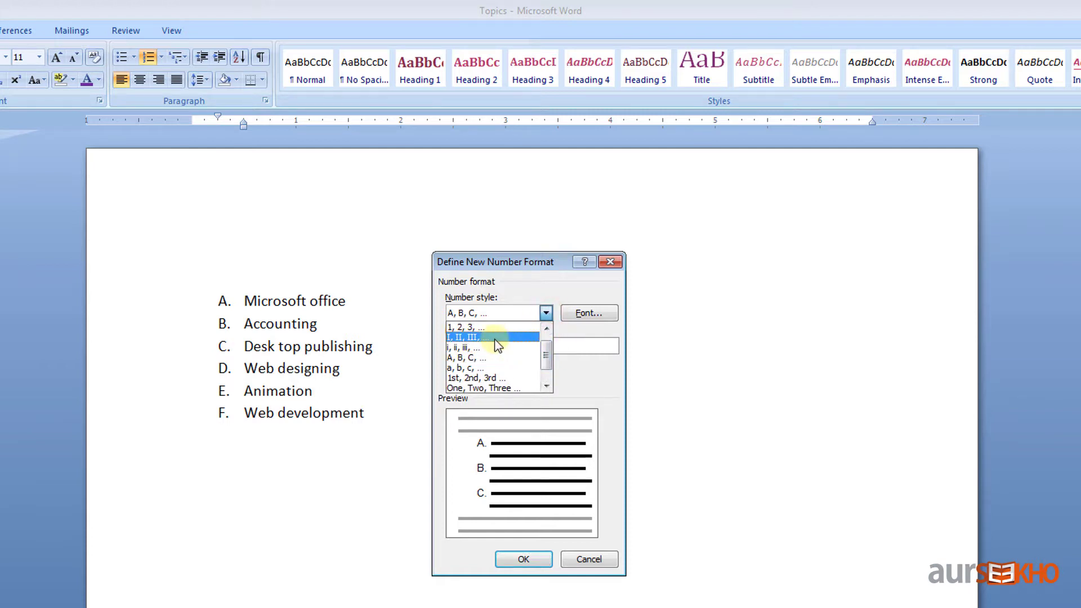
left_click(496, 336)
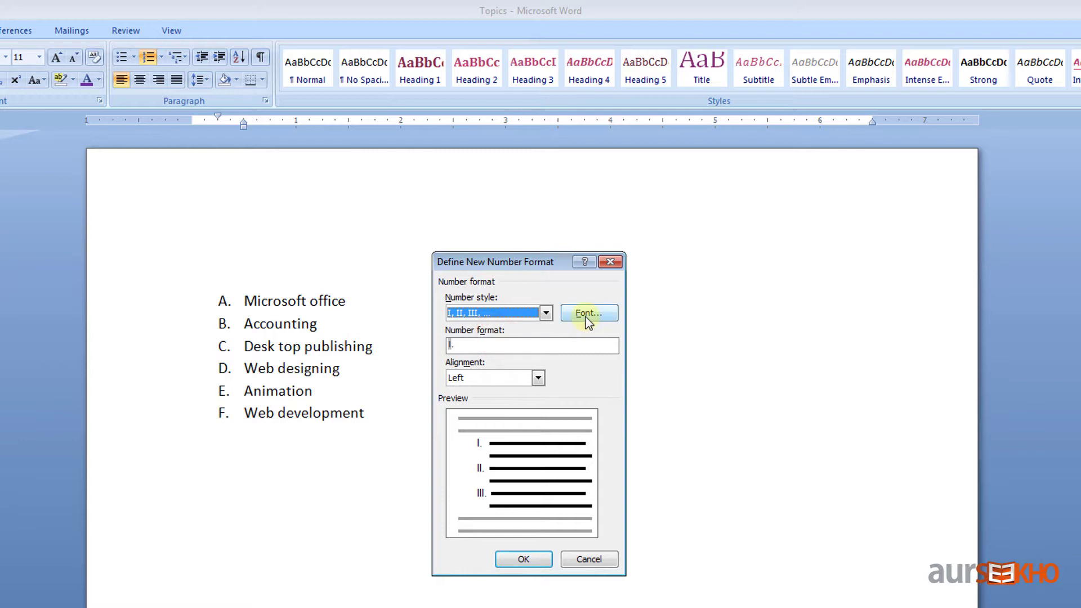
left_click(608, 319)
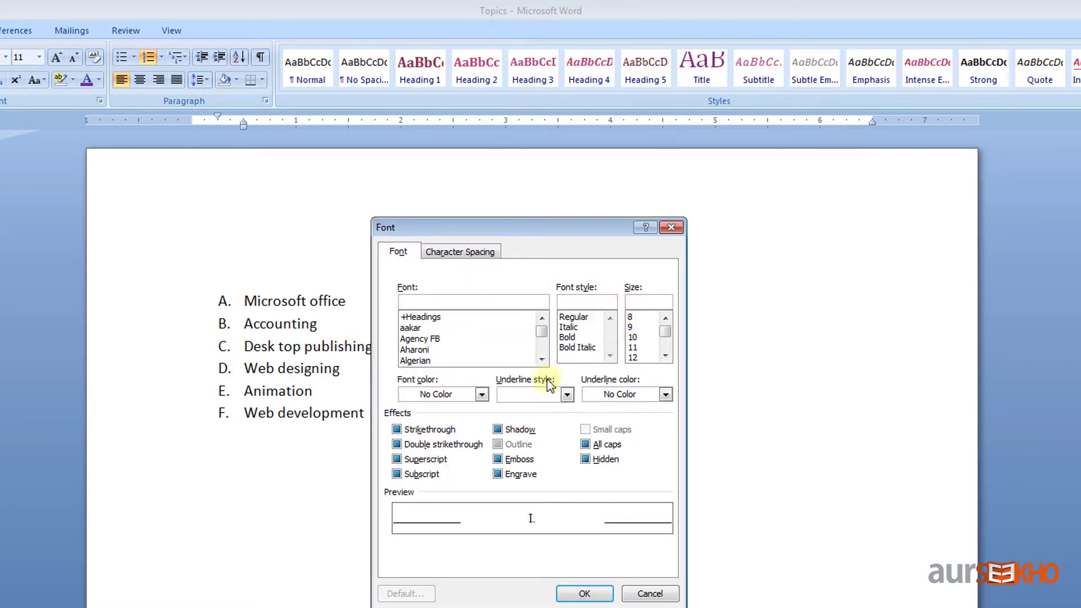
left_click(482, 395)
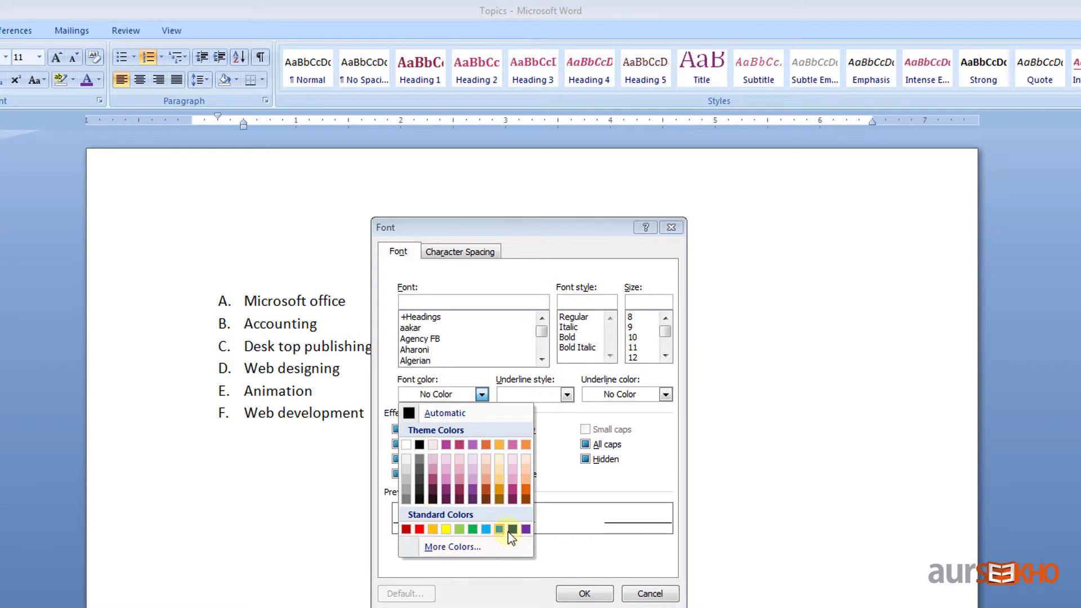
left_click(525, 529)
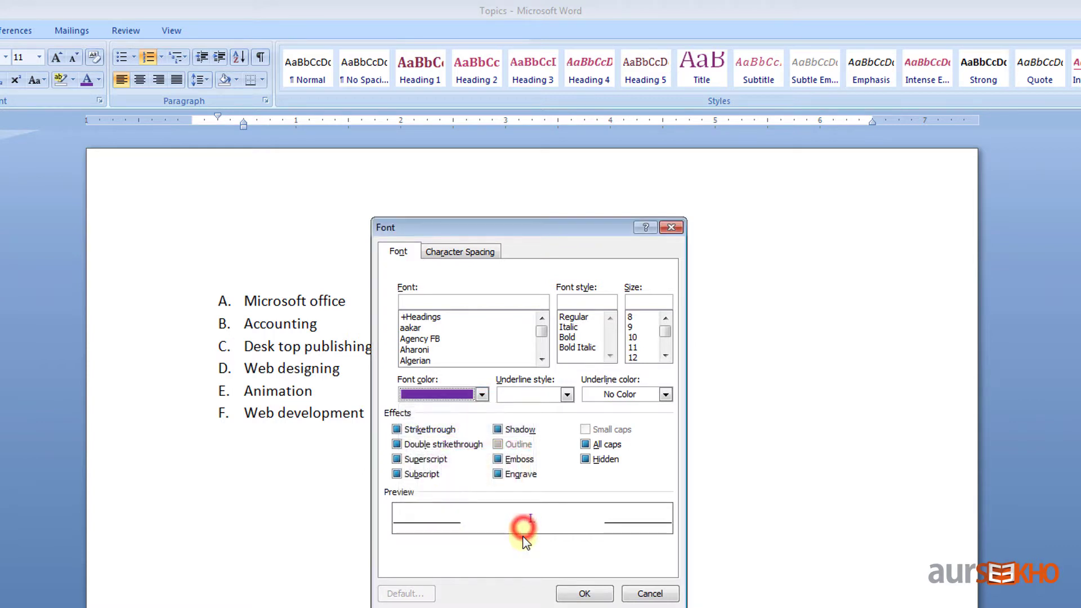
left_click(584, 594)
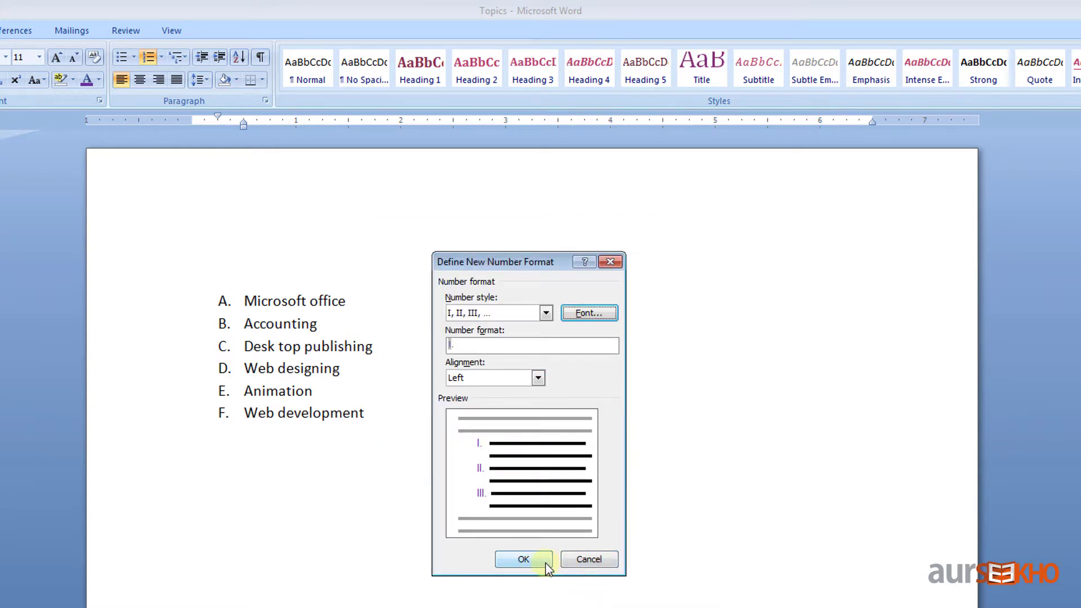
left_click(545, 563)
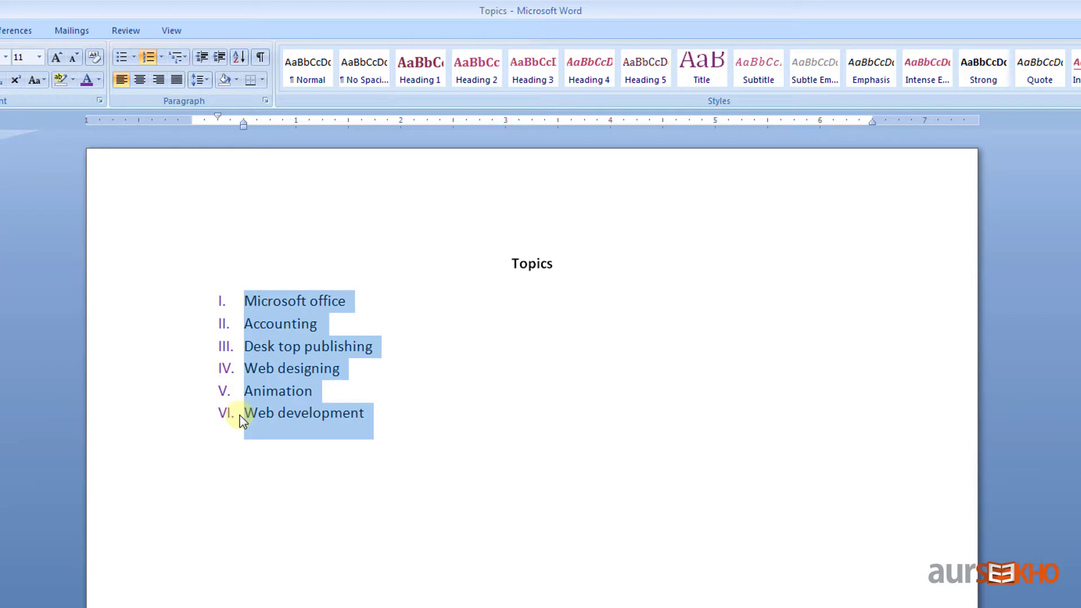
- Set the list's numbering value to start at X so items run X through XV
left_click(162, 57)
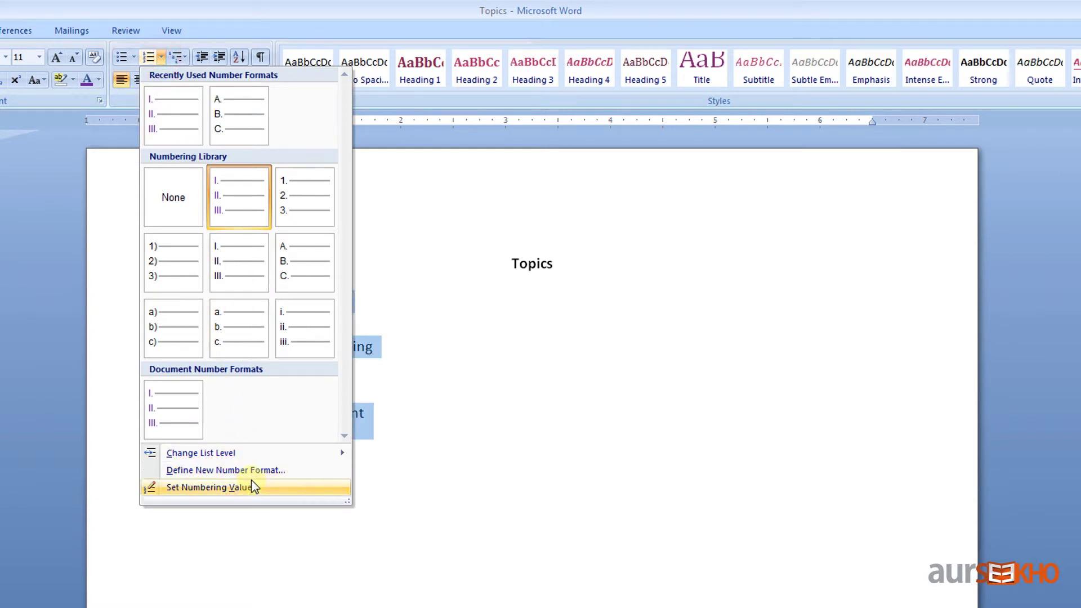
left_click(320, 494)
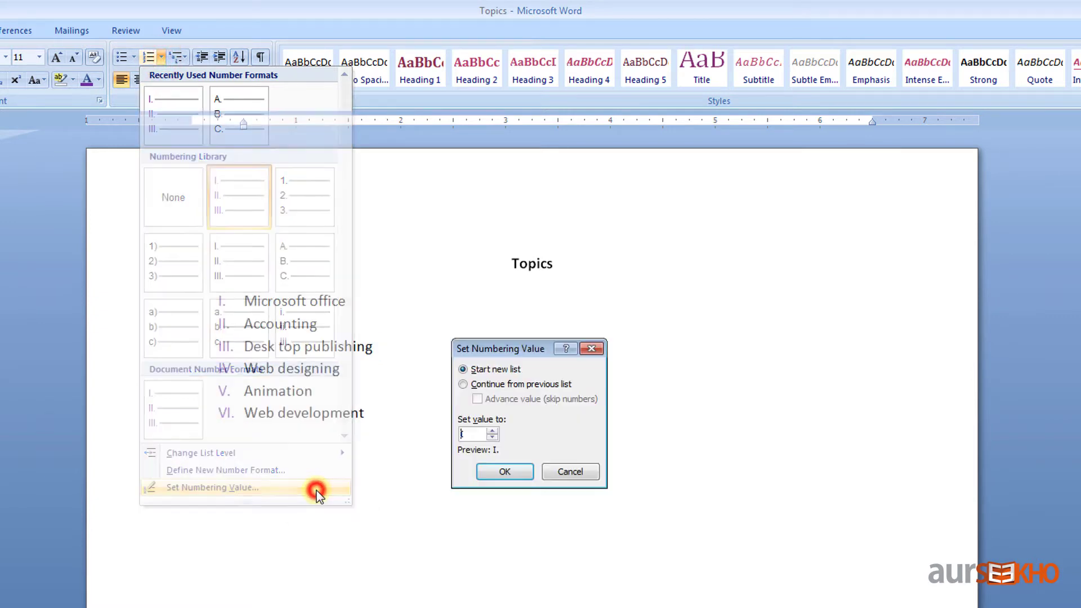
left_click(463, 433)
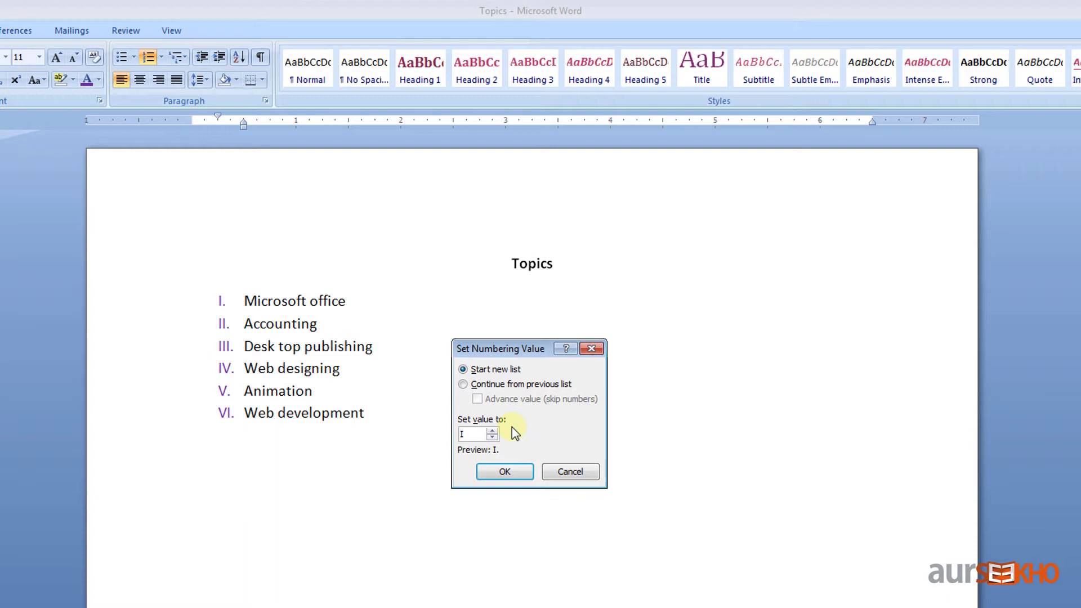
left_click(493, 430)
left_click(493, 431)
left_click(493, 431)
left_click(493, 430)
left_click(528, 476)
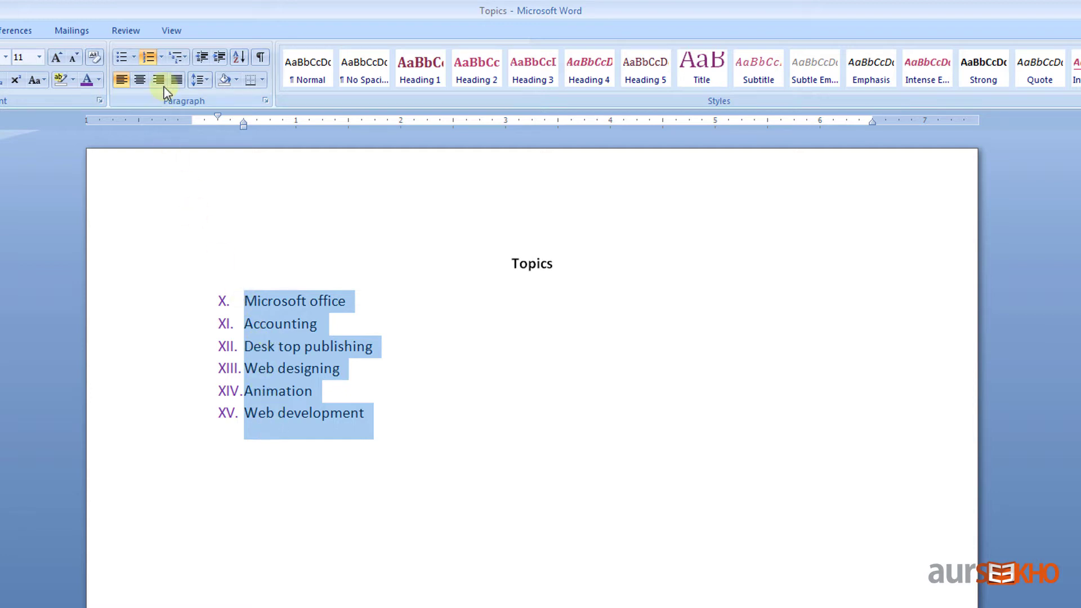
- Set numbering to None and apply the arrow bullet from the Bullet Library
left_click(161, 57)
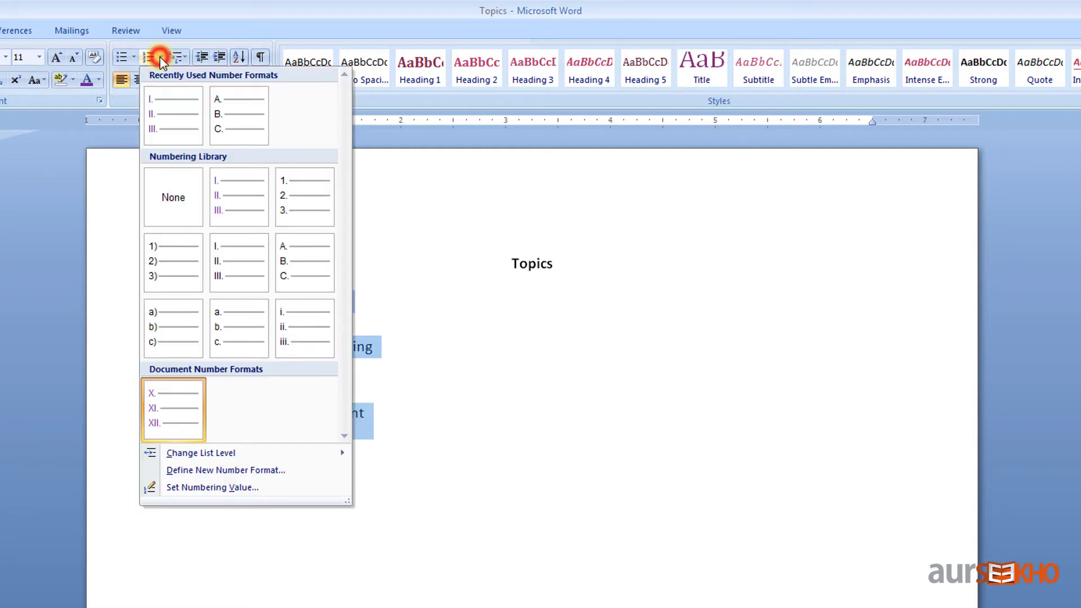
left_click(194, 216)
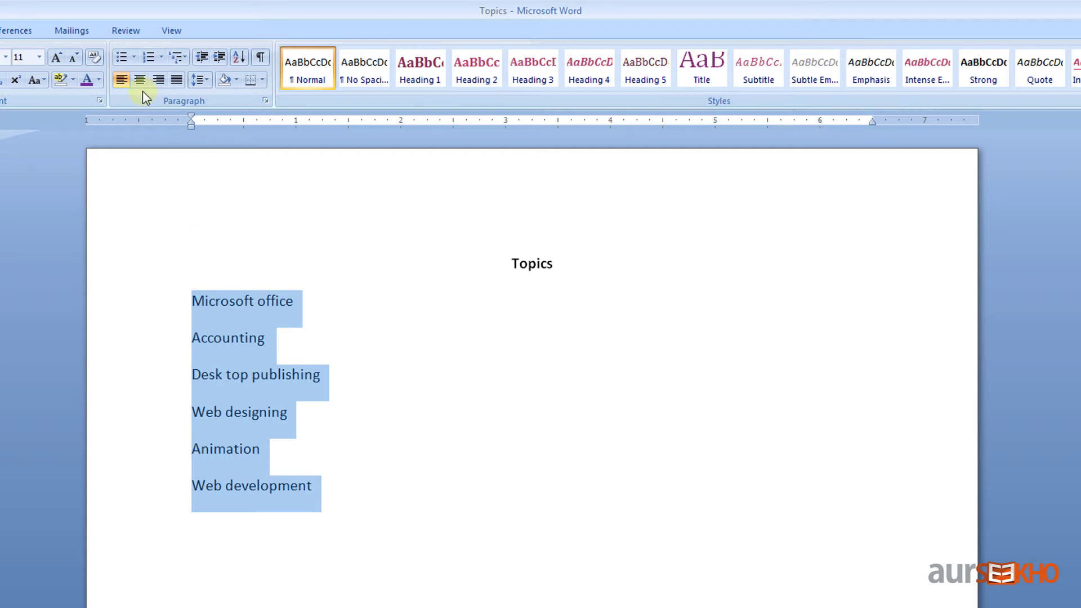
left_click(134, 57)
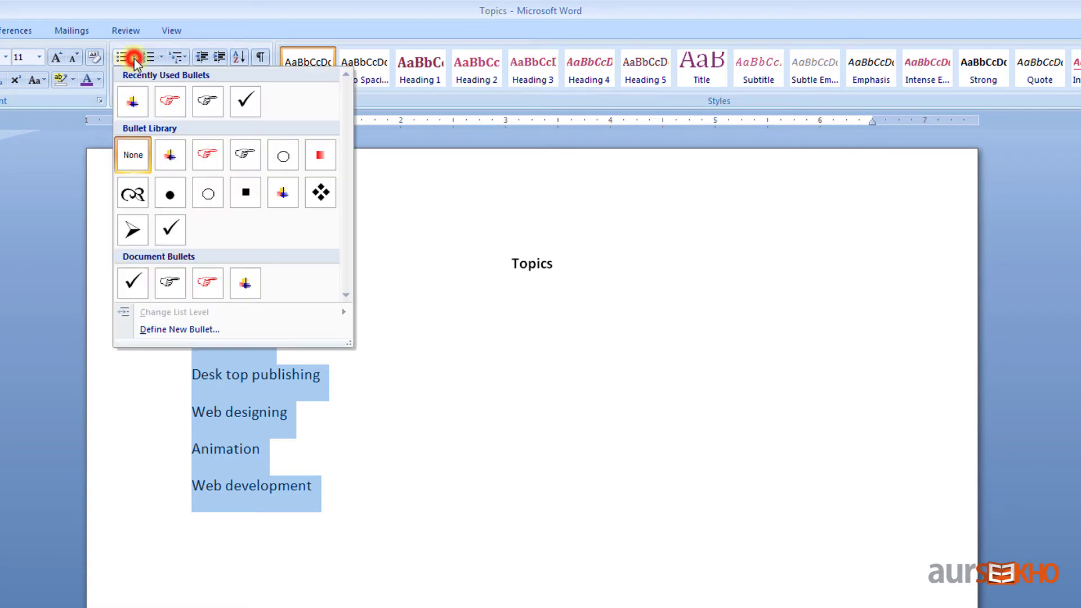
left_click(135, 227)
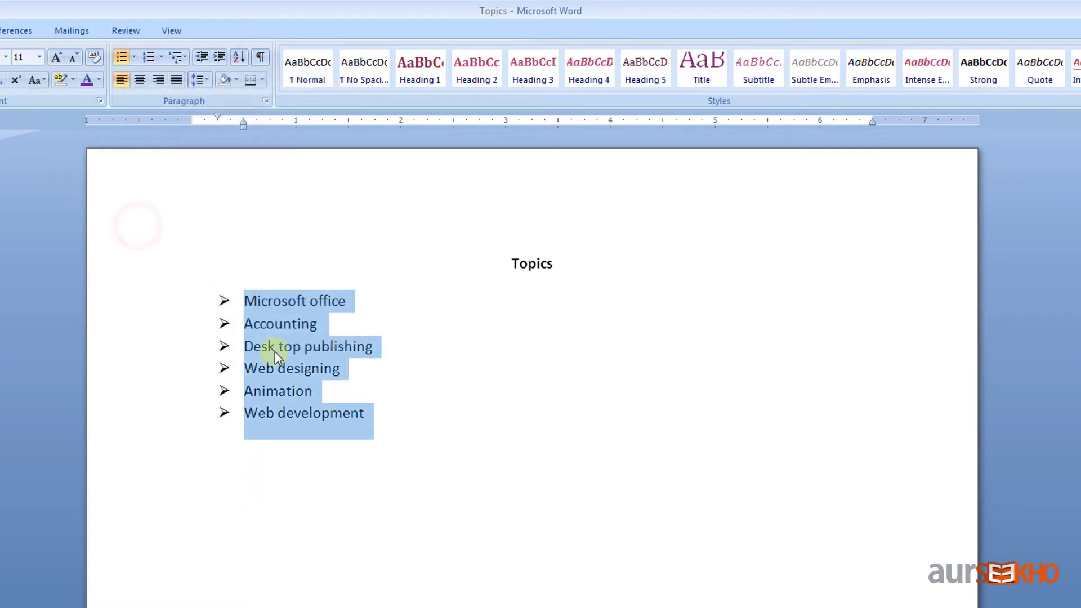
left_click(358, 304)
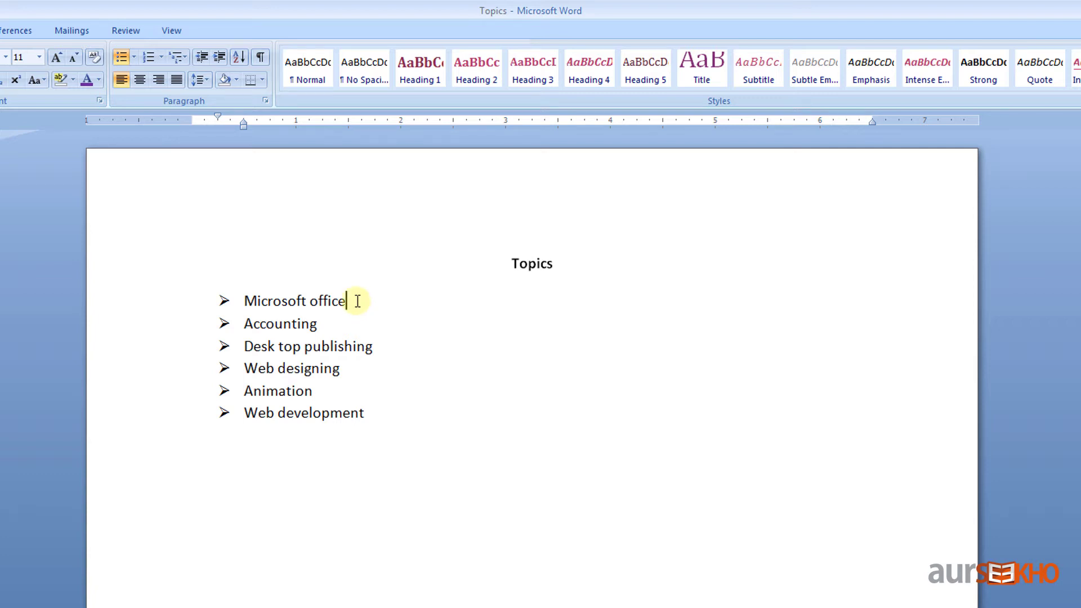
- Add indented sub-items 'microsoft word', 'microsoft excel' and 'microsoft powerpoint' under Microsoft office
key("Return")
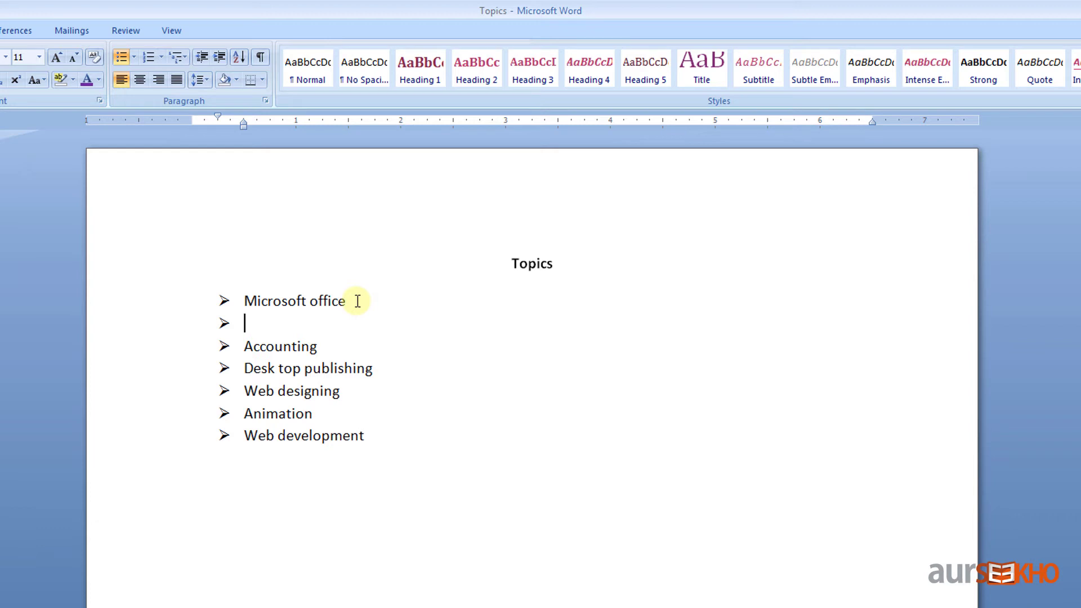
key("Tab")
type("microsof")
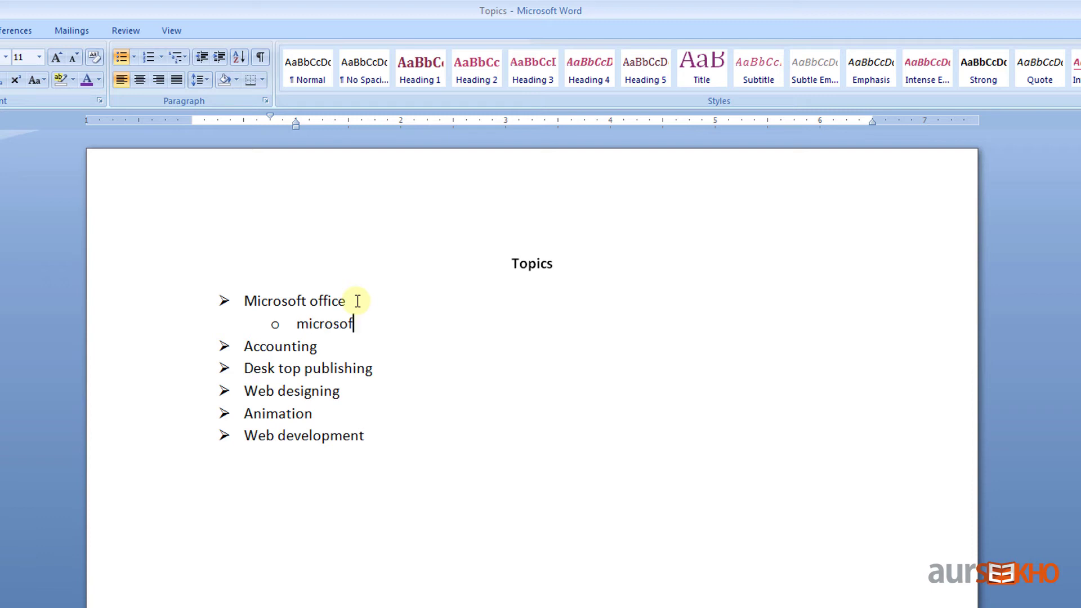
type("t word")
key("Return")
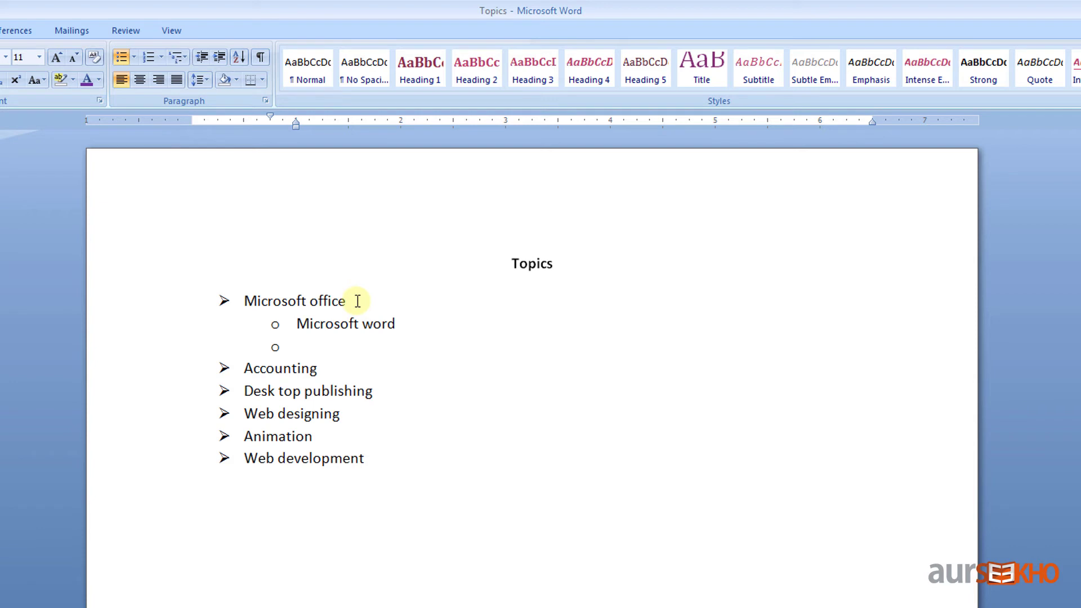
type("microsoft ")
type("excel")
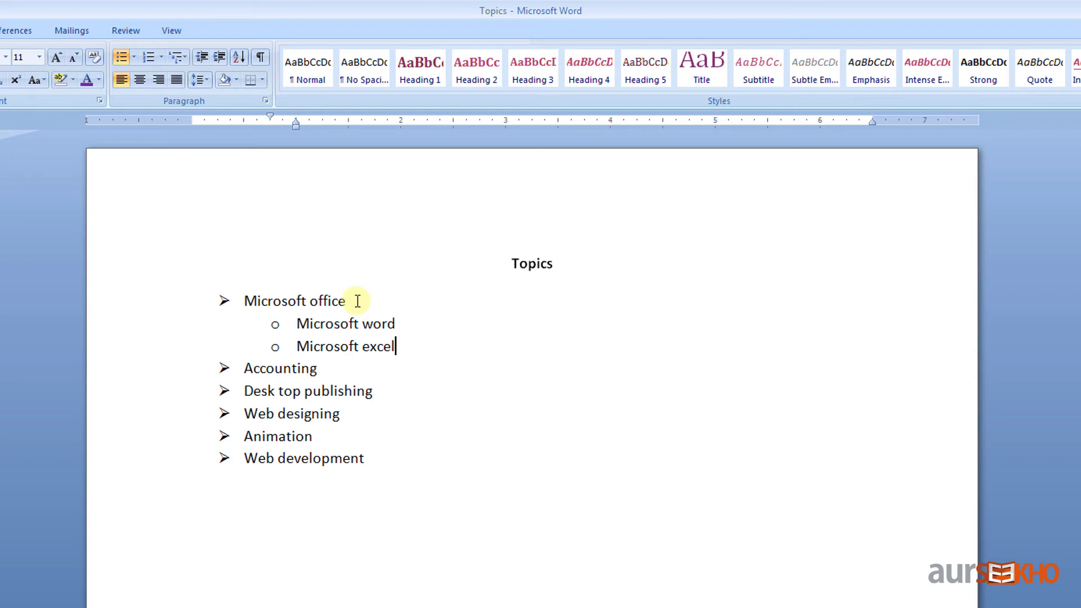
key("Return")
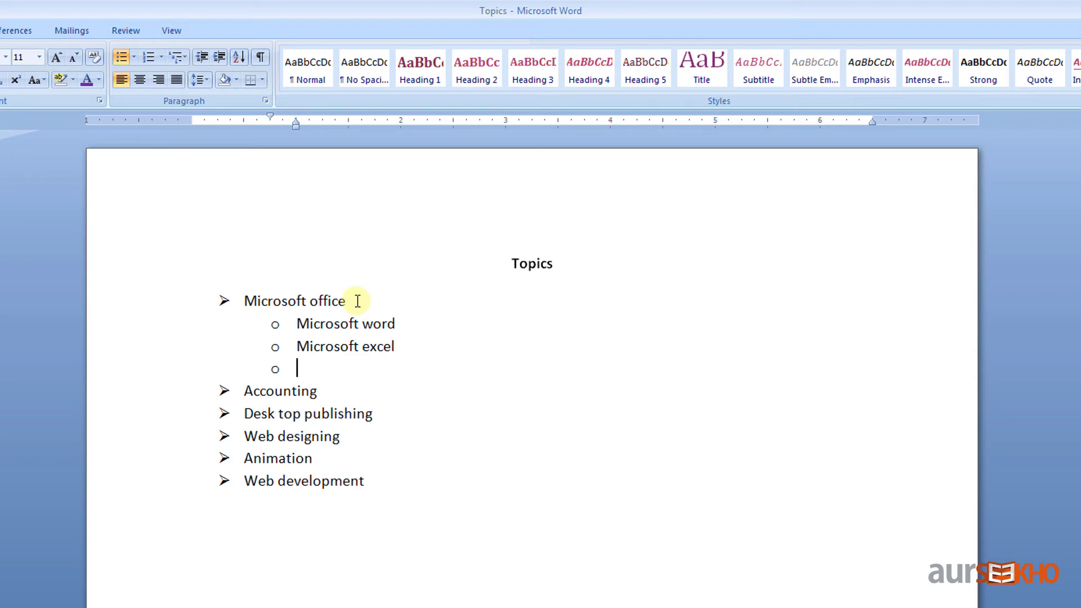
type("microsof")
type("t powerpoint")
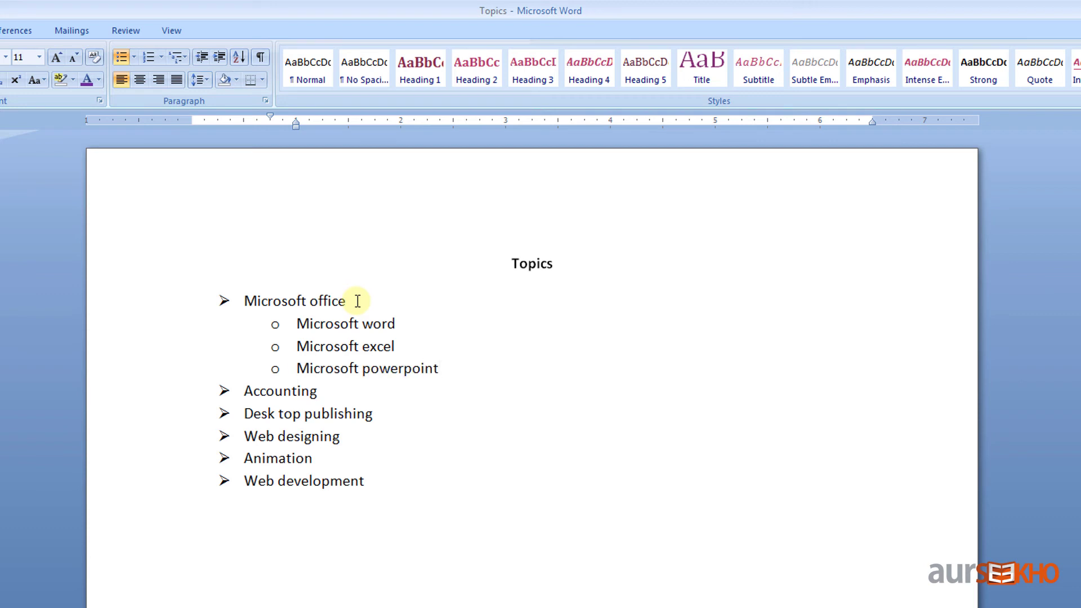
- Add 'presentation' as a third-level square-bulleted item under Microsoft powerpoint, then end the list with an empty unbulleted line
key("Return")
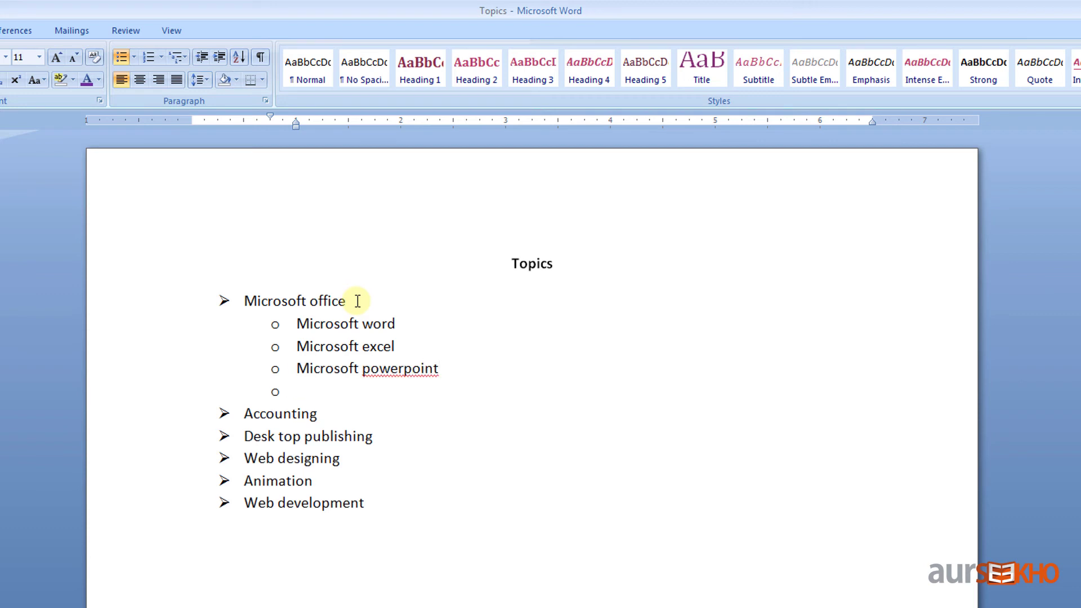
key("Tab")
type("presentation")
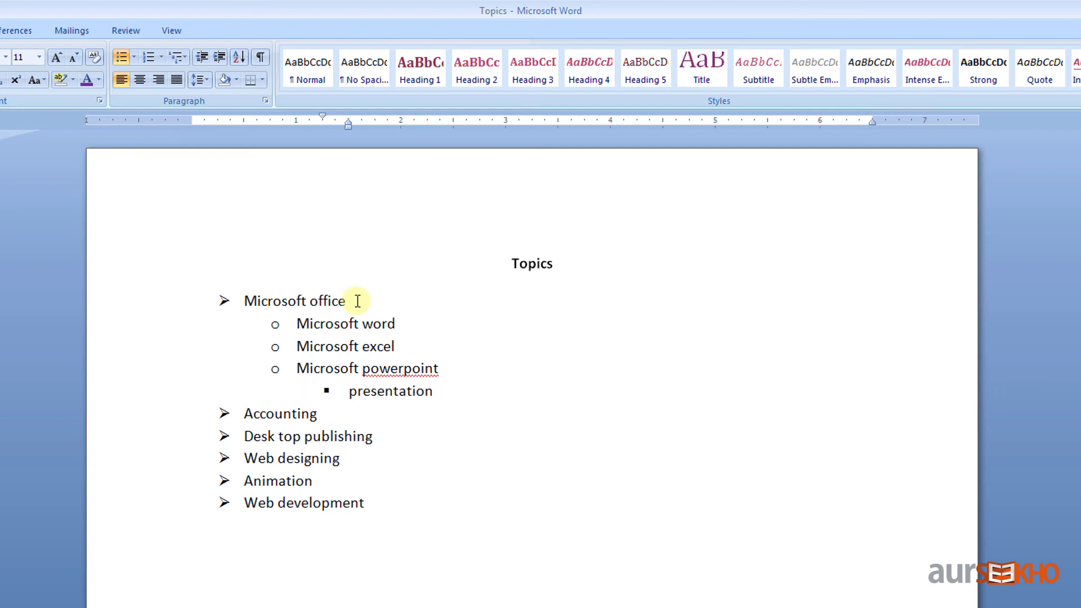
key("Return")
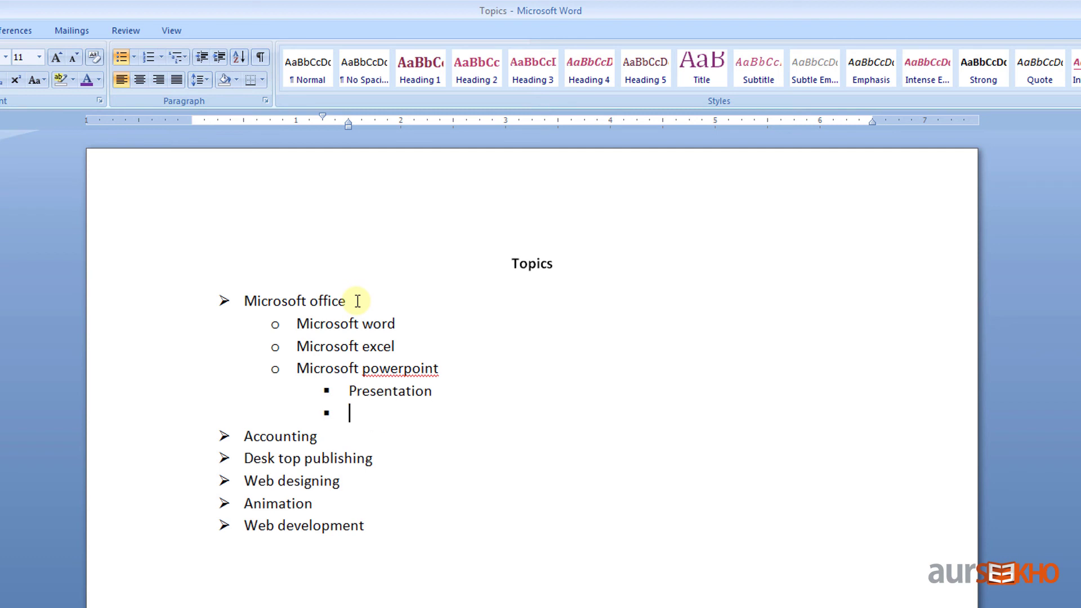
key("Return")
key("Return")
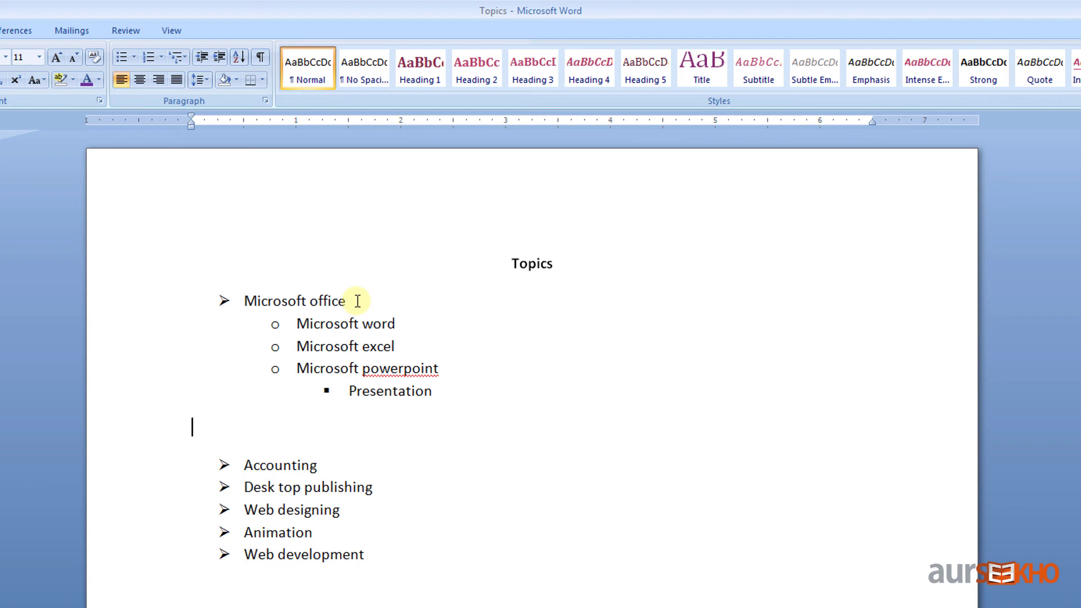